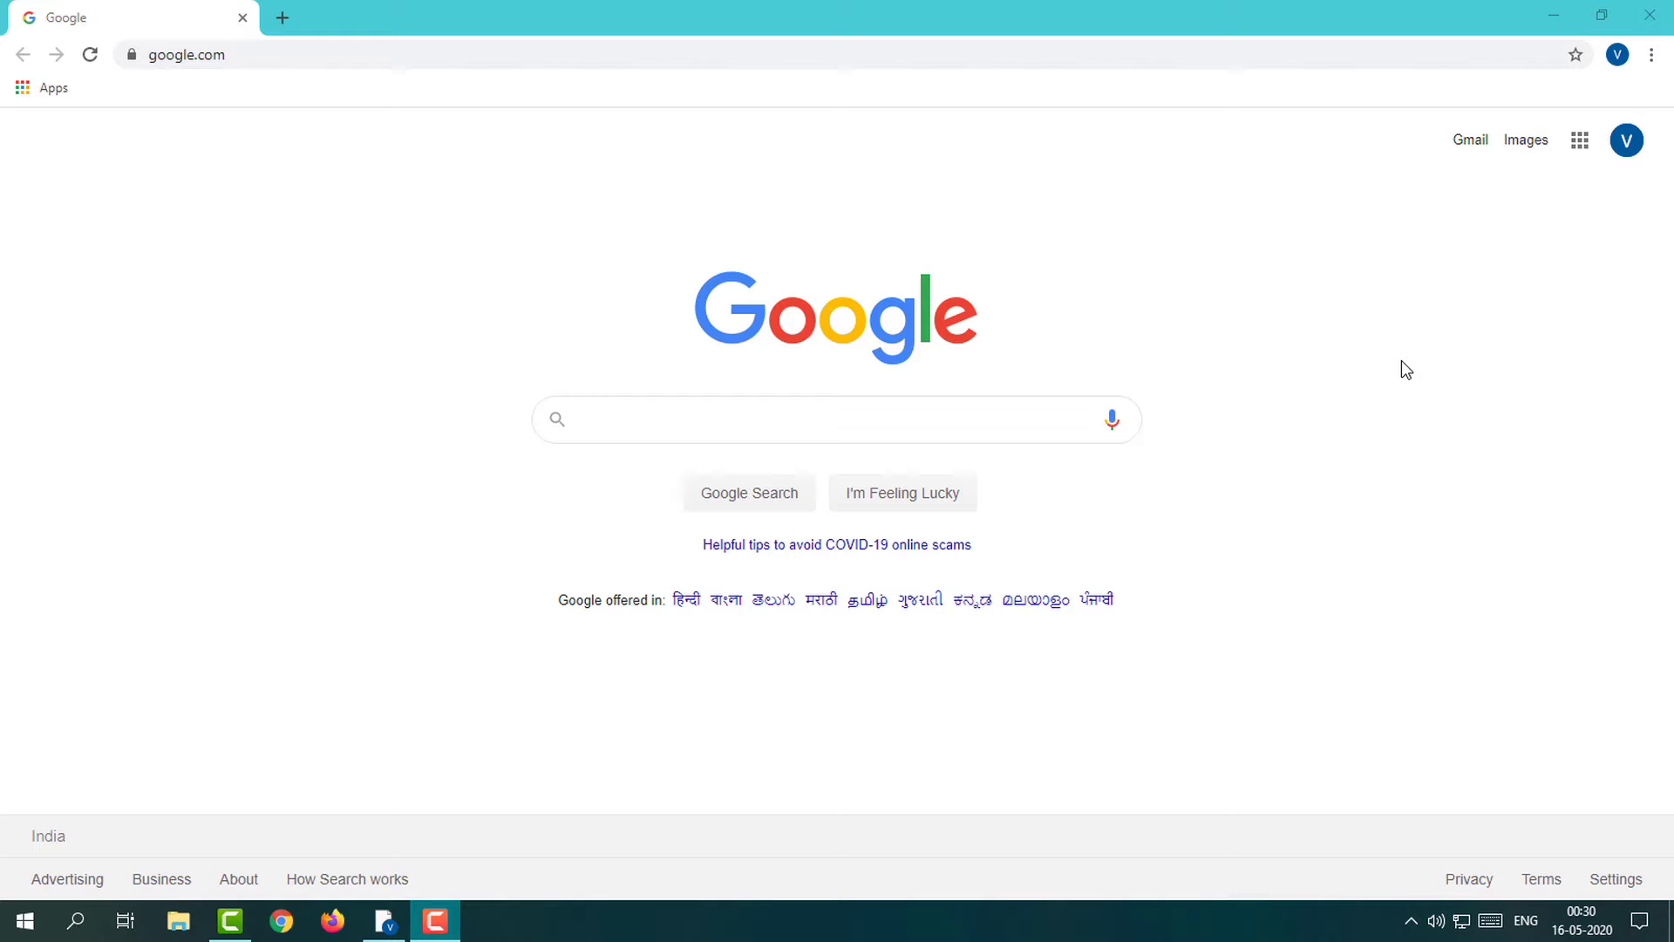
Open youtube.com in a new browser tab
{"action": "left_click", "coordinate": [282, 17]}
{"action": "type", "text": "yout"}
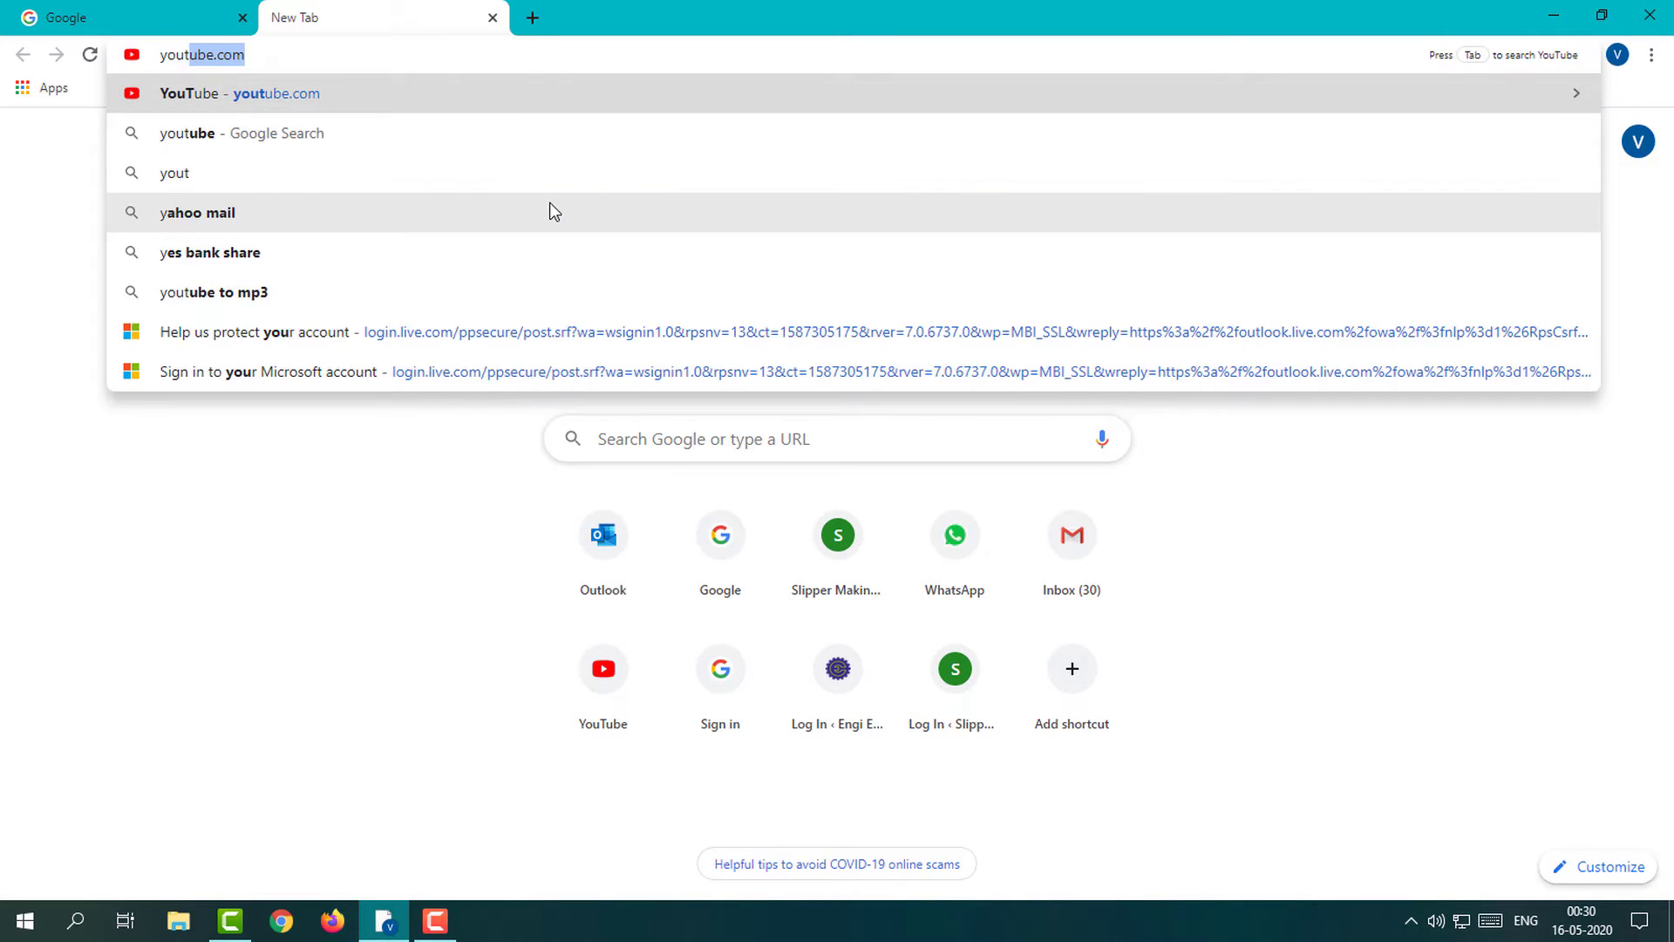
{"action": "key", "text": "Return"}
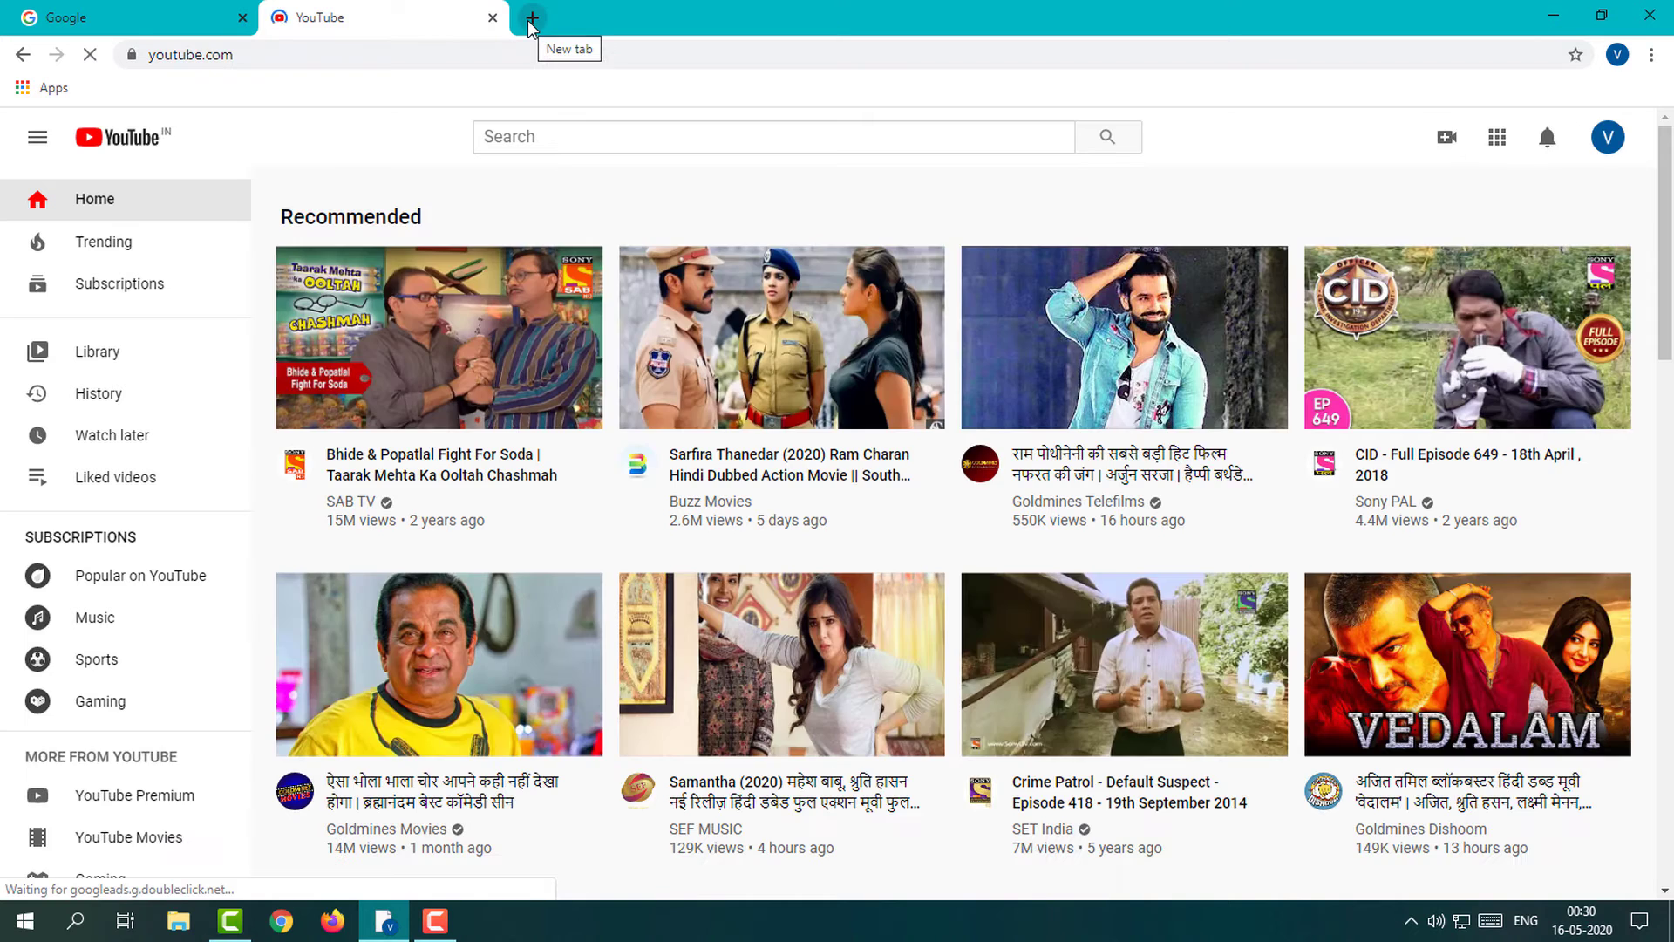
Open outlook.com in another new browser tab
{"action": "left_click", "coordinate": [527, 21]}
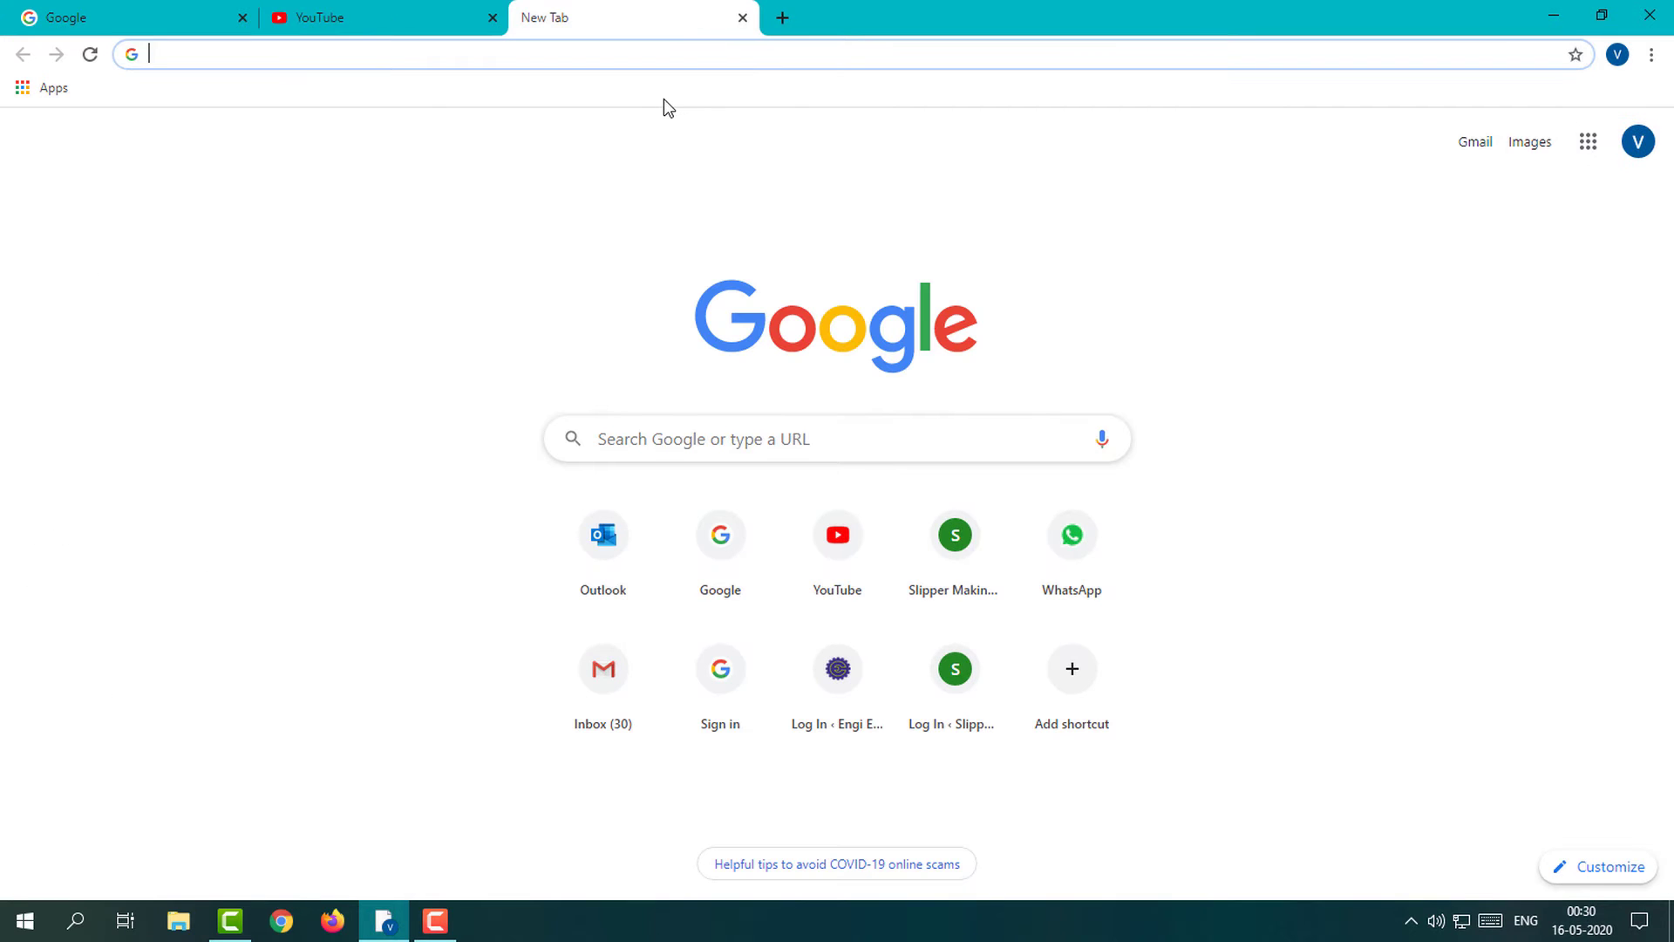
{"action": "type", "text": "out"}
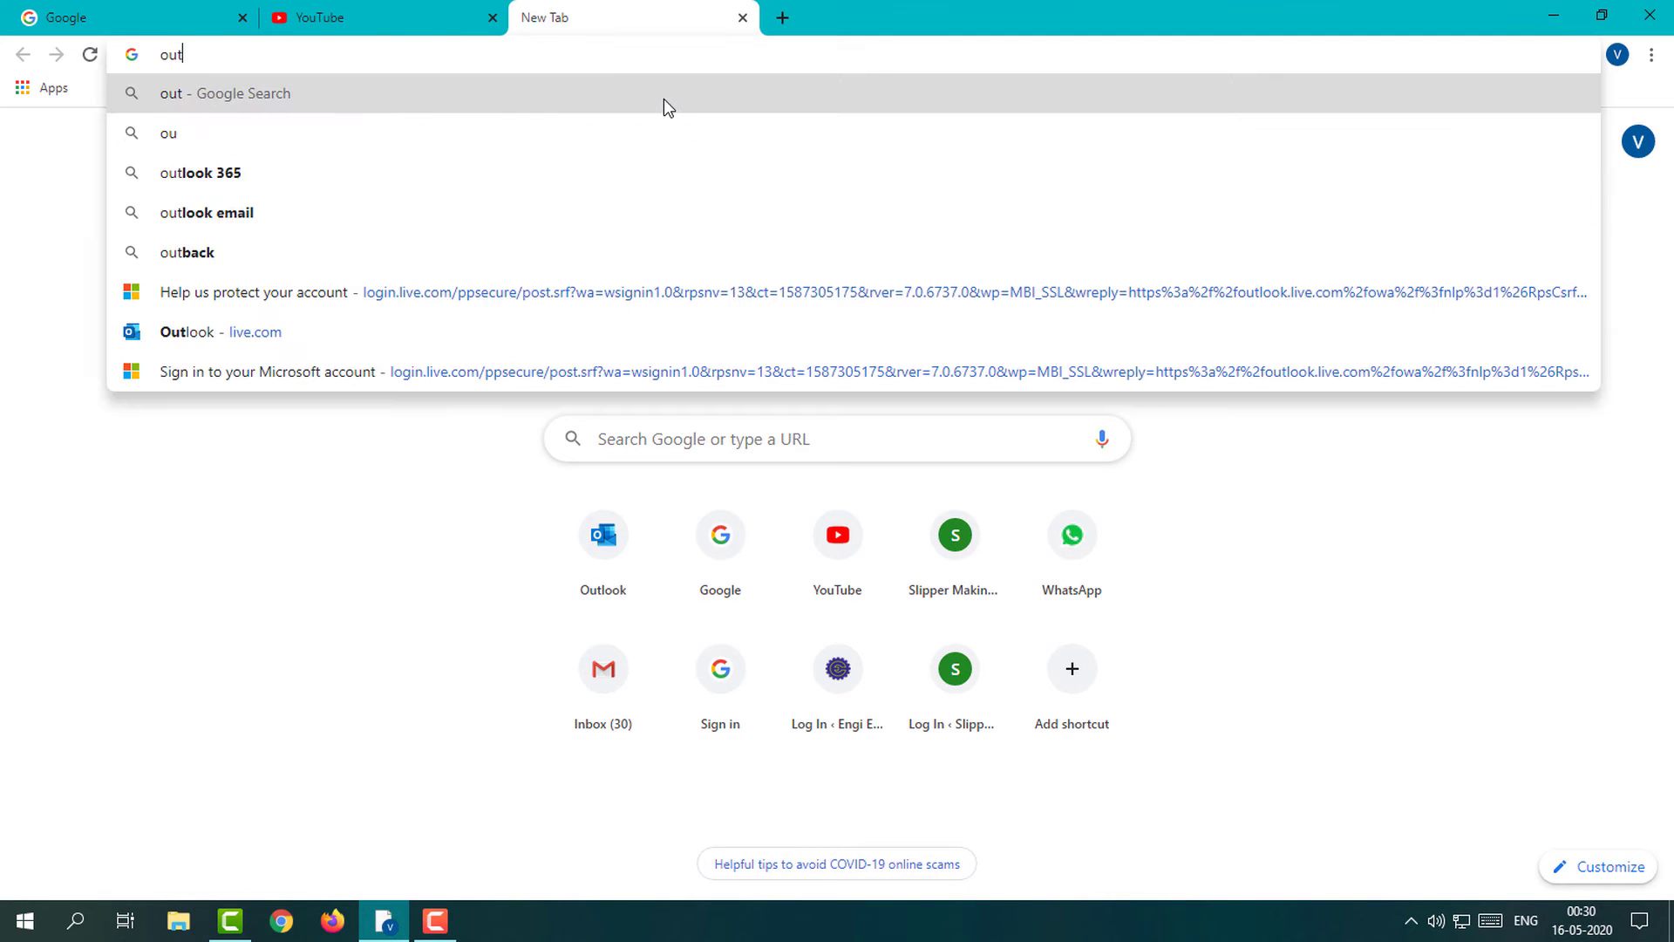
{"action": "type", "text": "loo.com"}
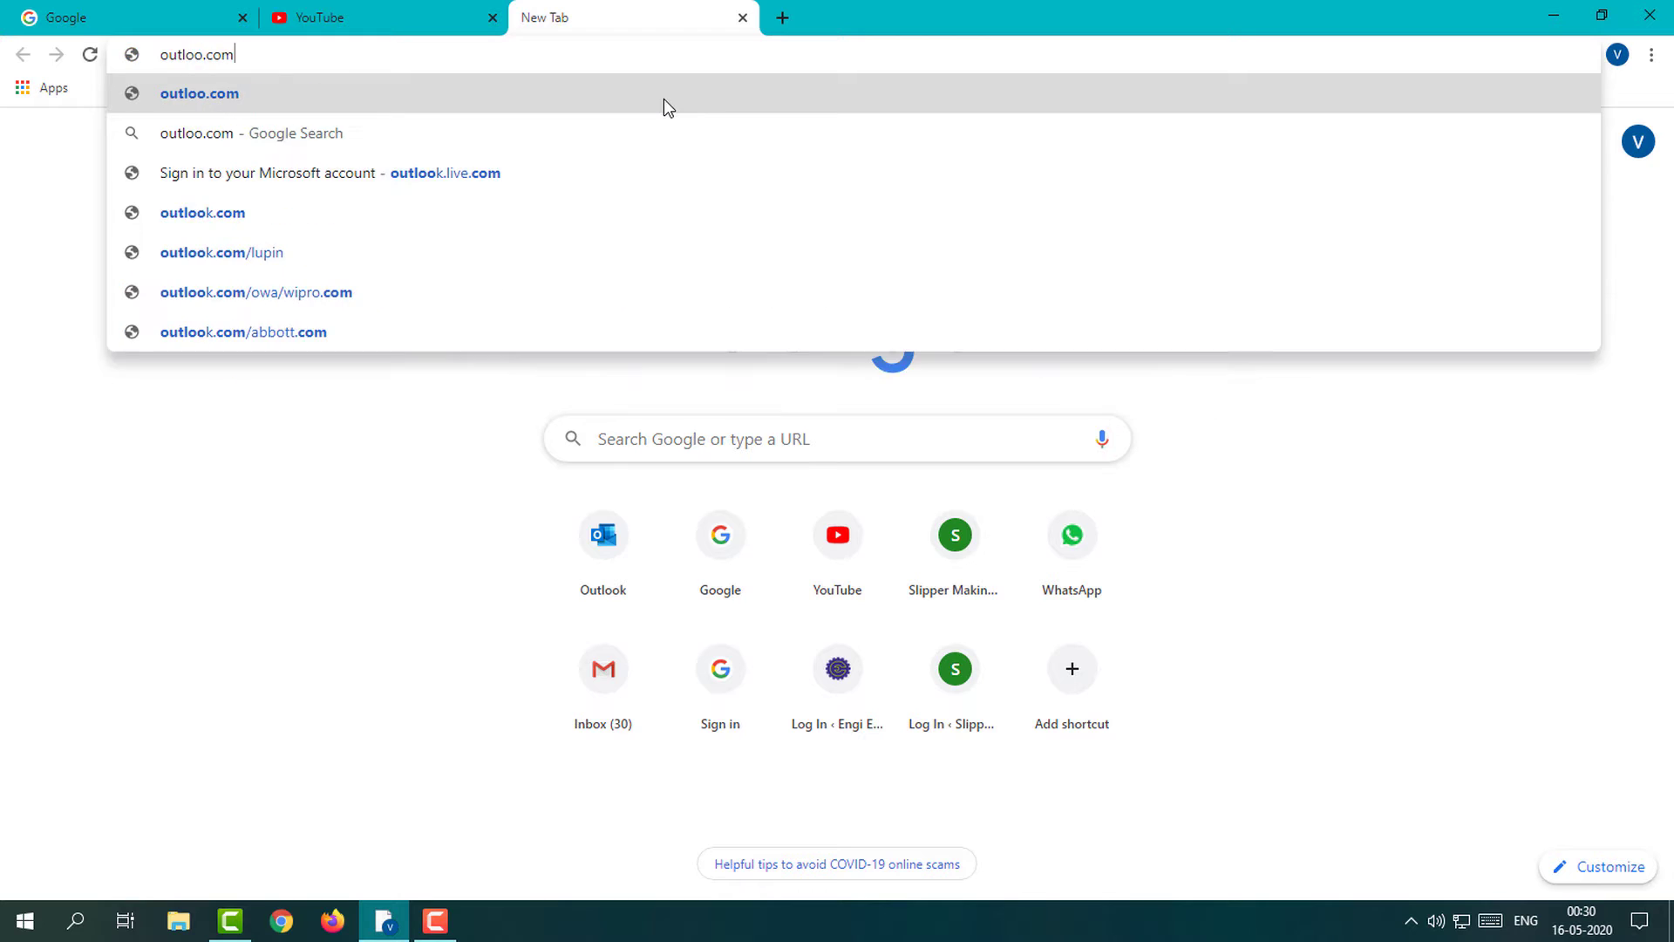
{"action": "key", "text": "Return"}
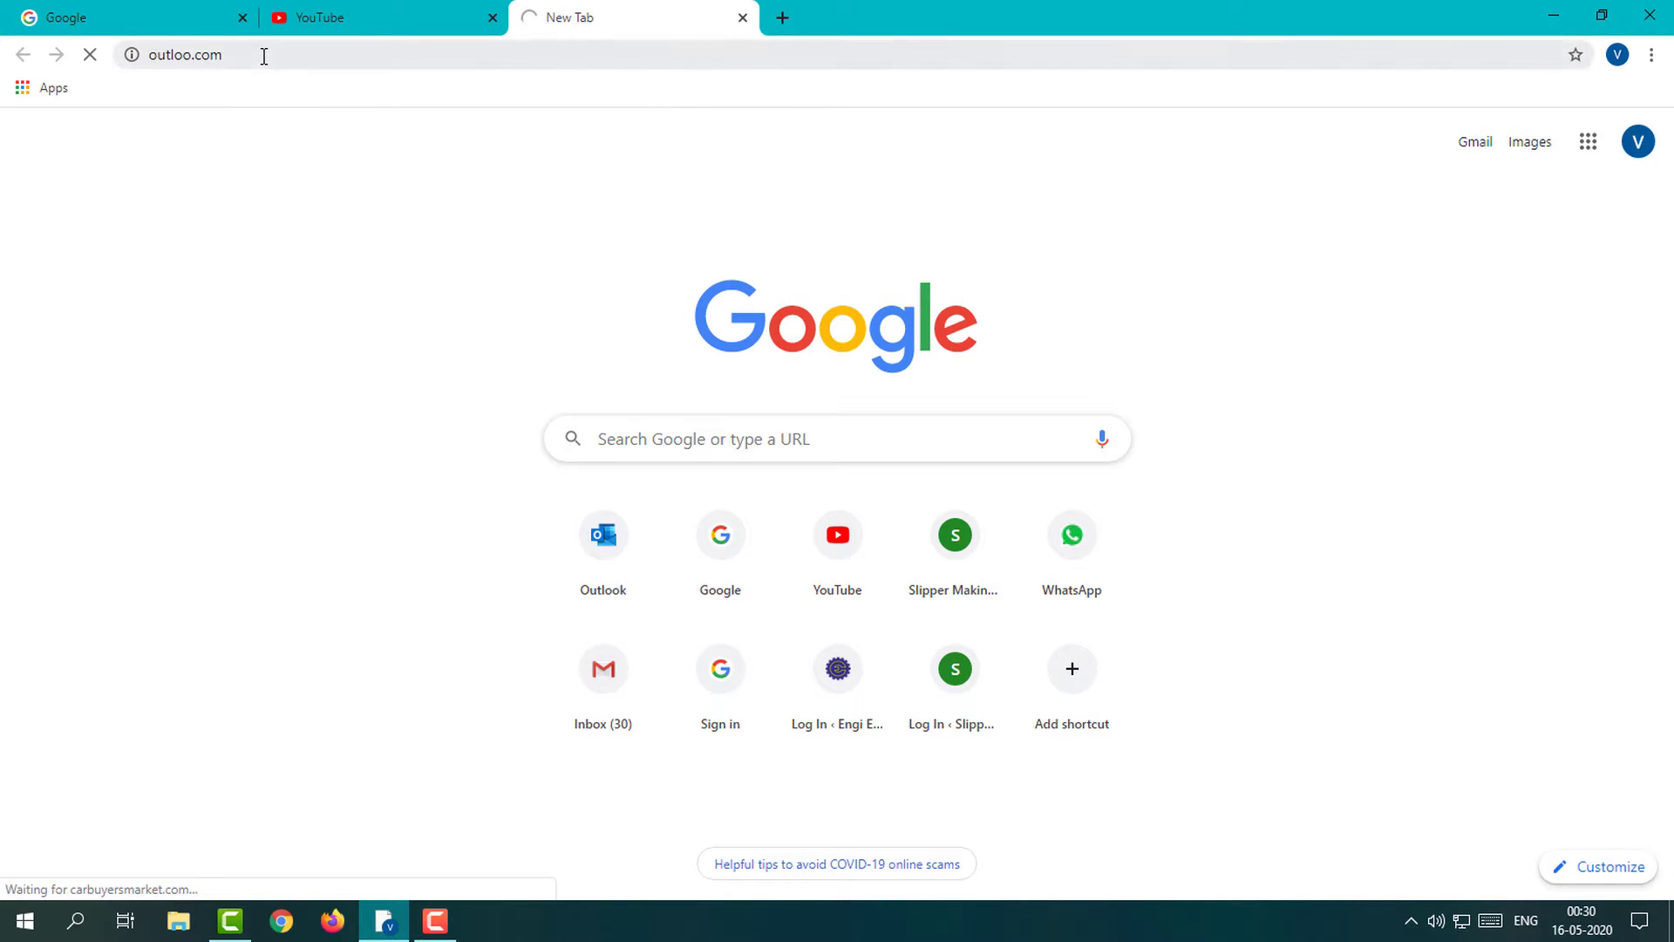
{"action": "left_click", "coordinate": [261, 56]}
{"action": "type", "text": "outlook.com"}
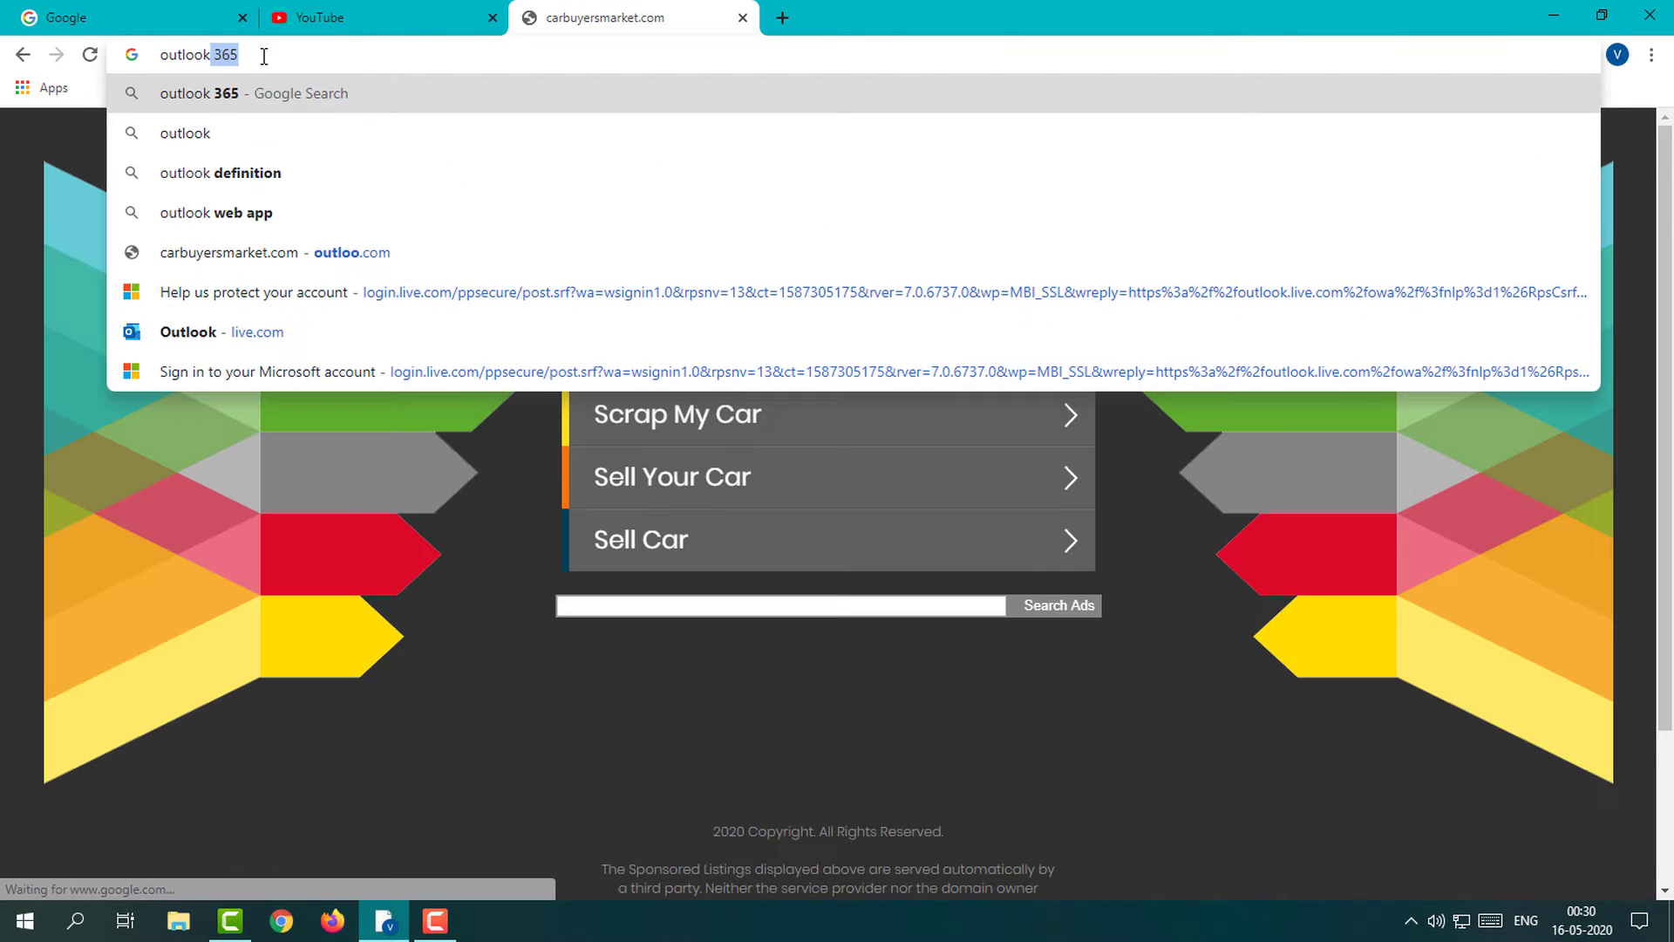
{"action": "key", "text": "Return"}
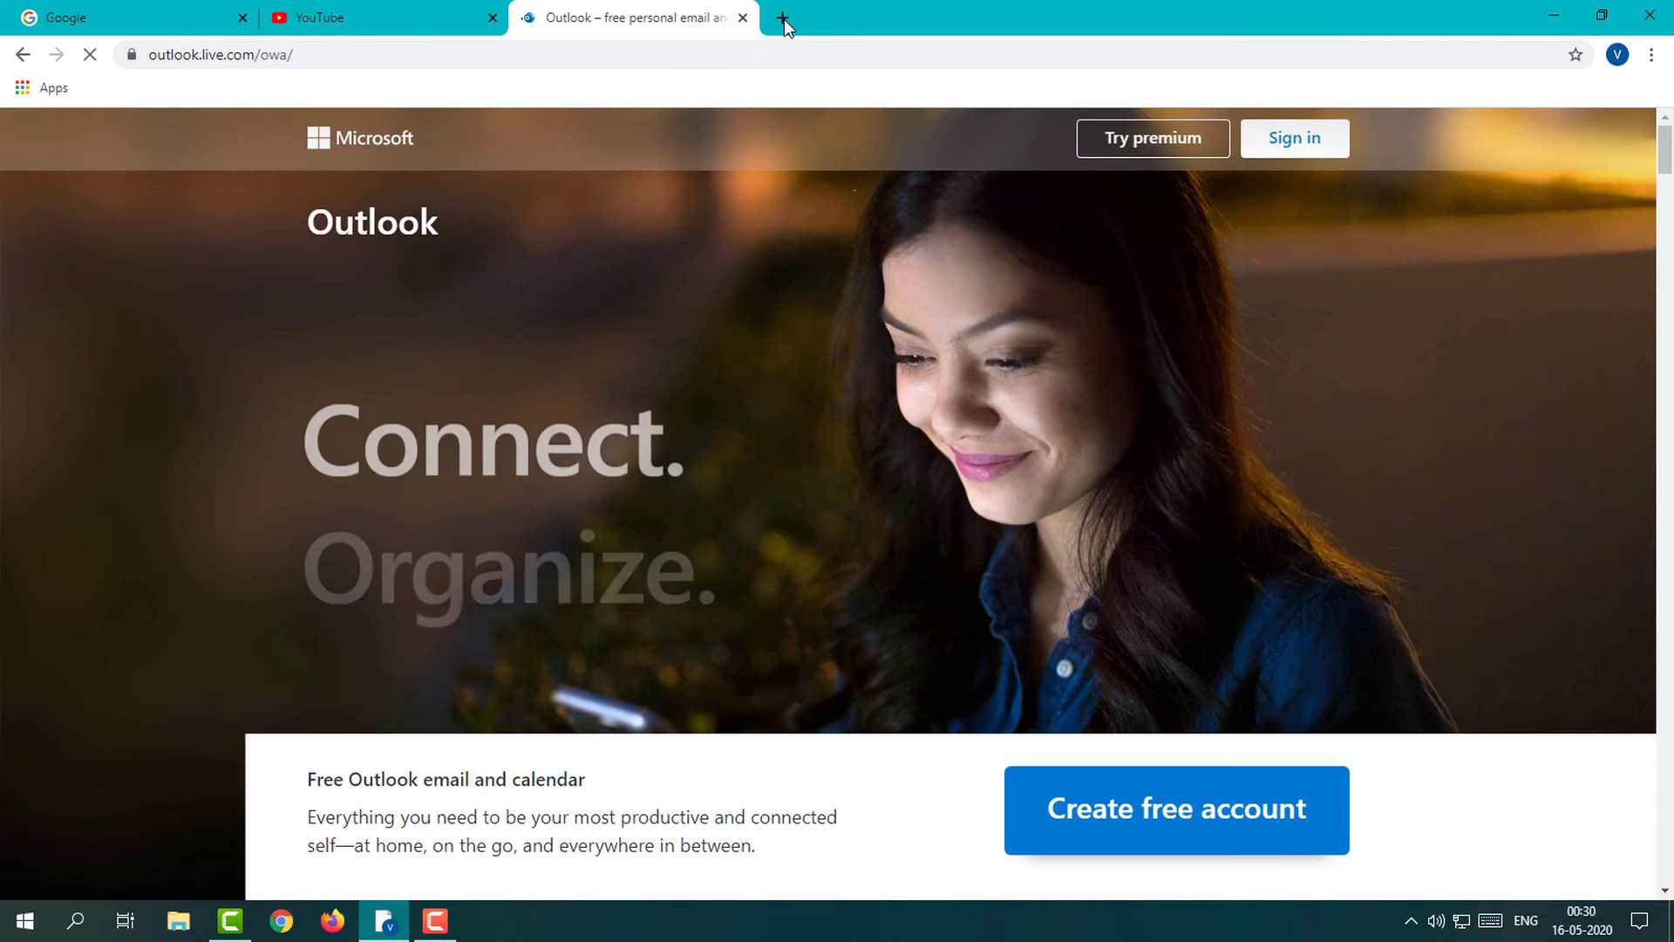
Open bing.com in a further new browser tab
{"action": "left_click", "coordinate": [783, 17]}
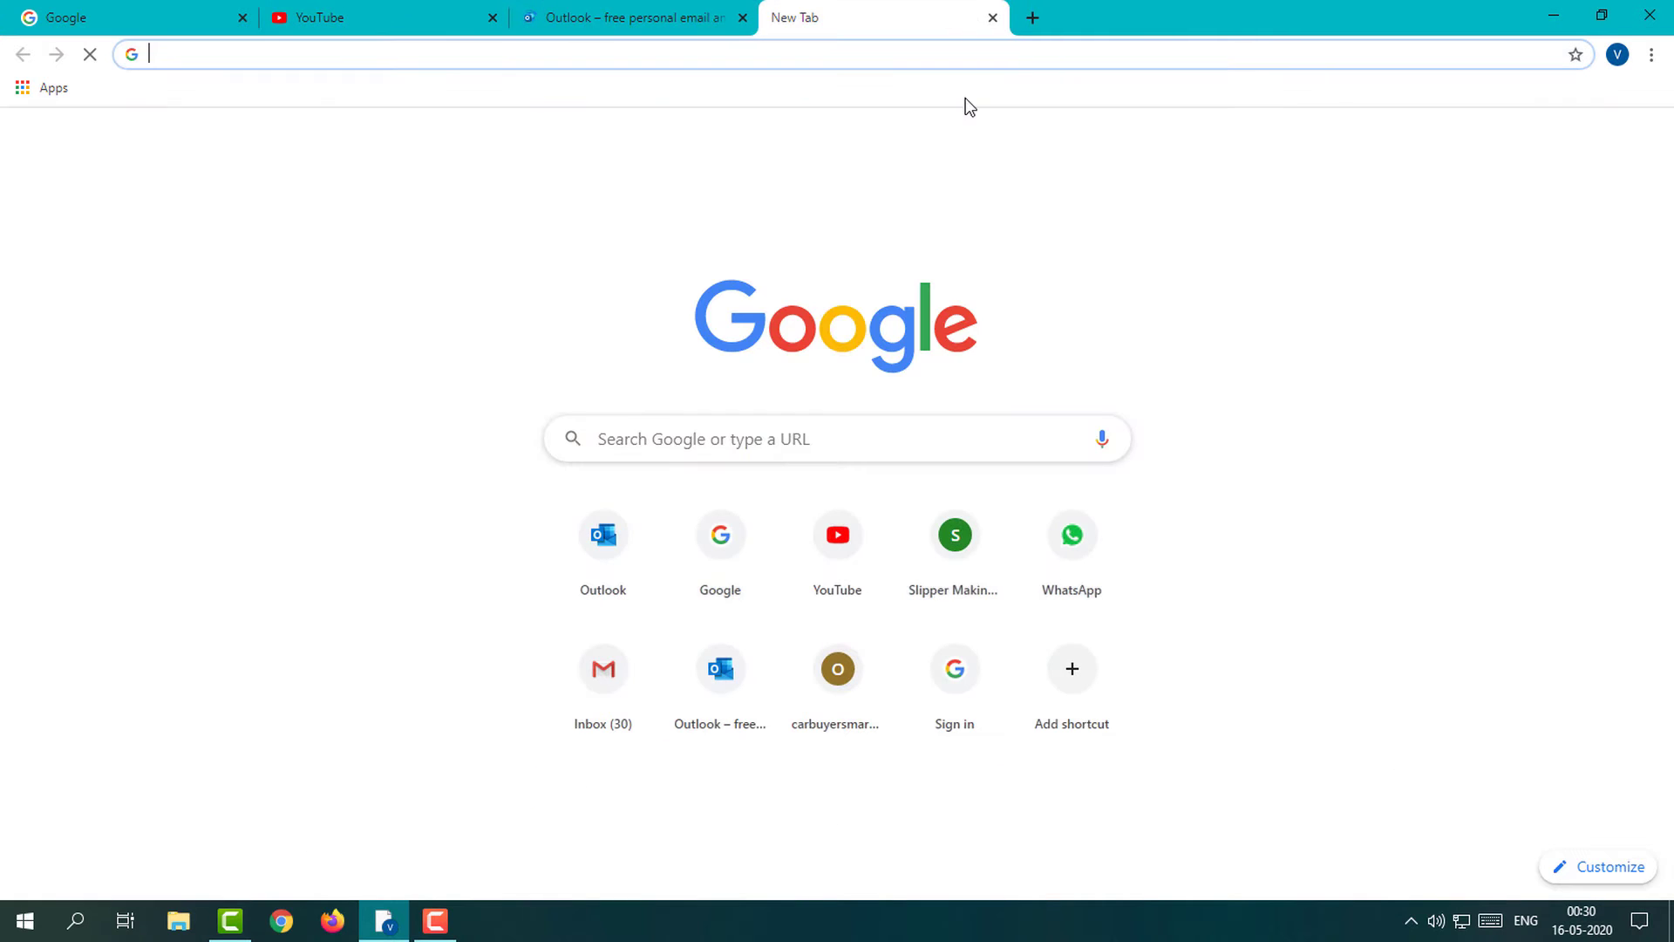
{"action": "type", "text": "bing.com"}
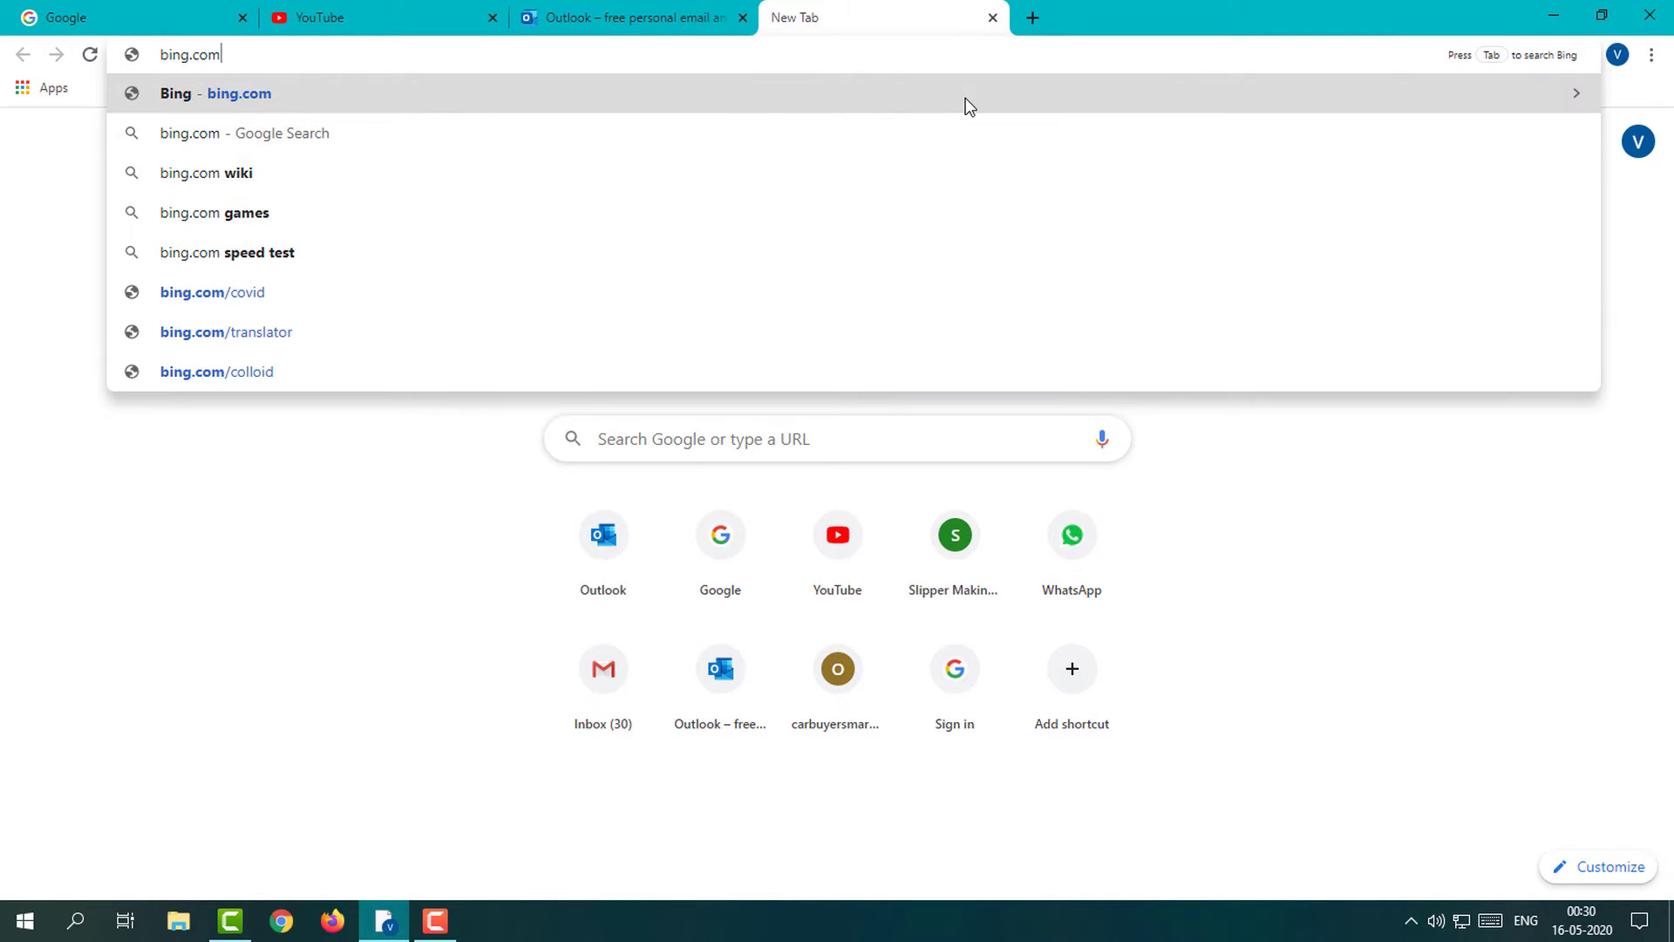
{"action": "key", "text": "Return"}
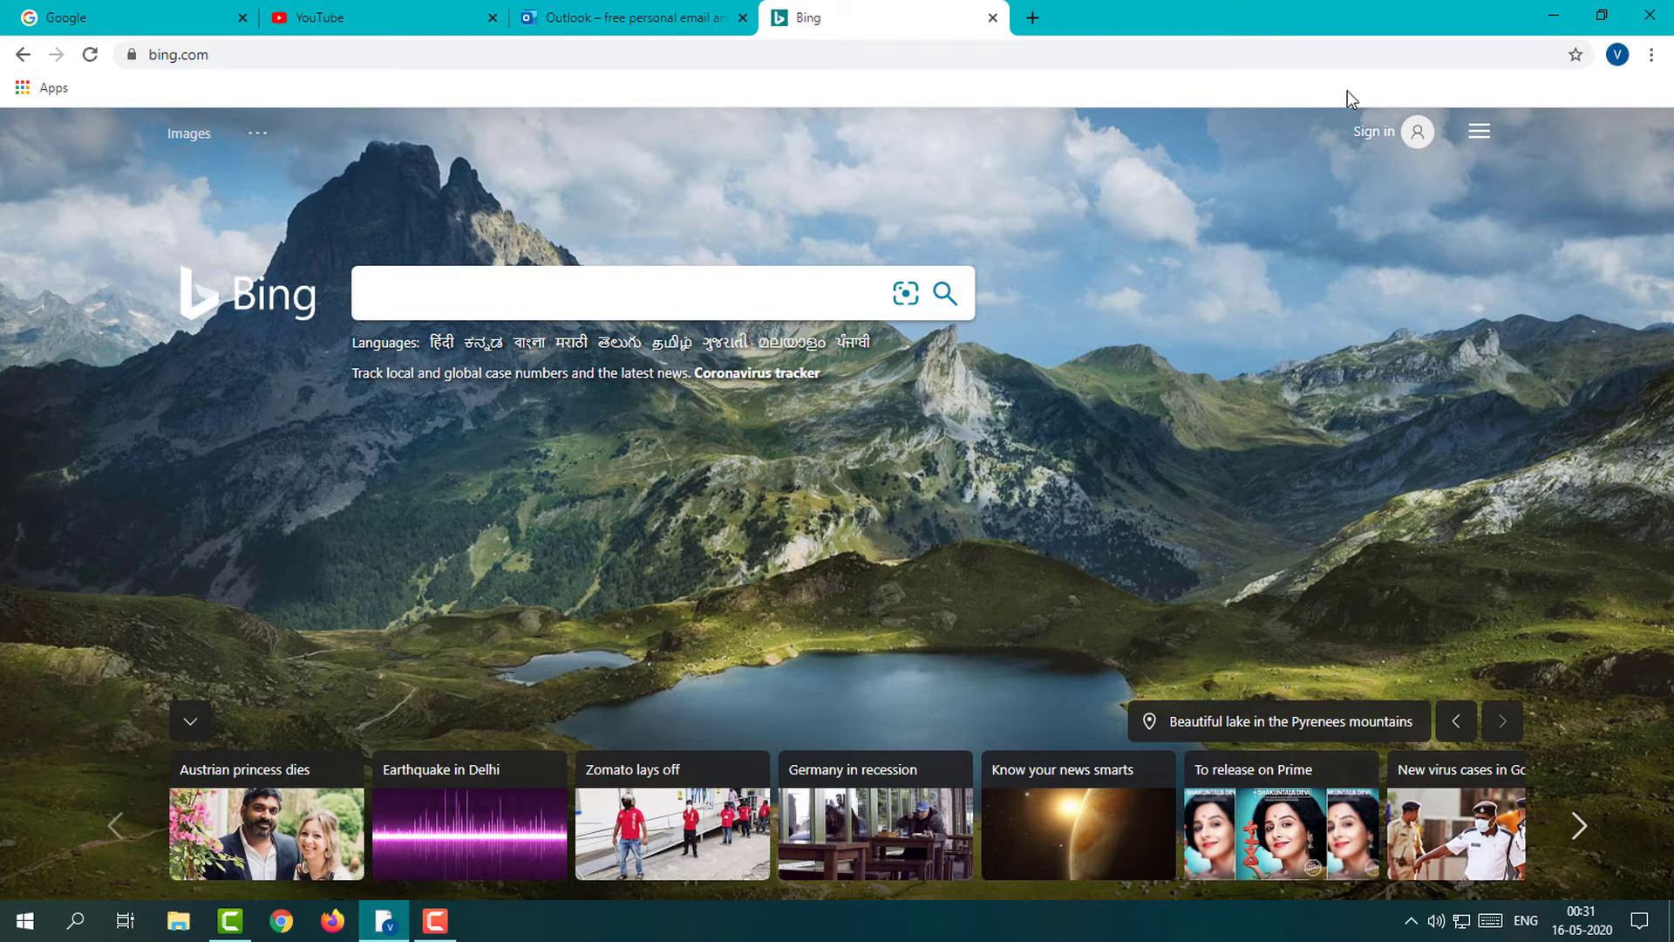
Bookmark the YouTube page in a new folder named Fav inside the bookmarks bar
{"action": "left_click", "coordinate": [359, 9]}
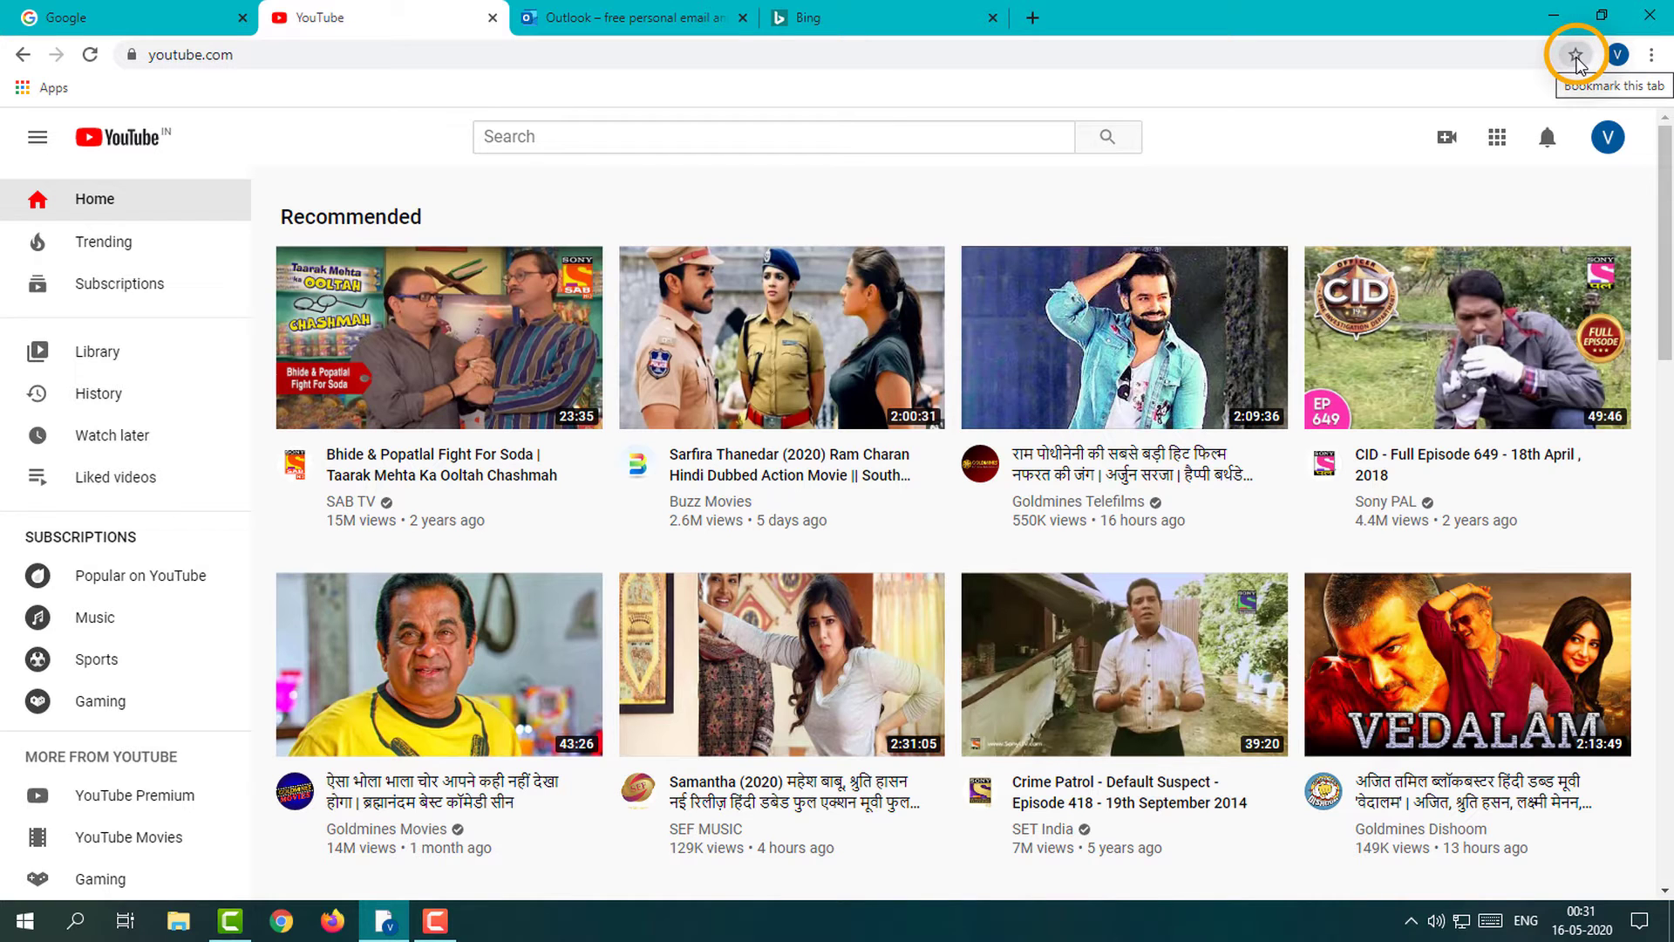
{"action": "left_click", "coordinate": [1576, 57]}
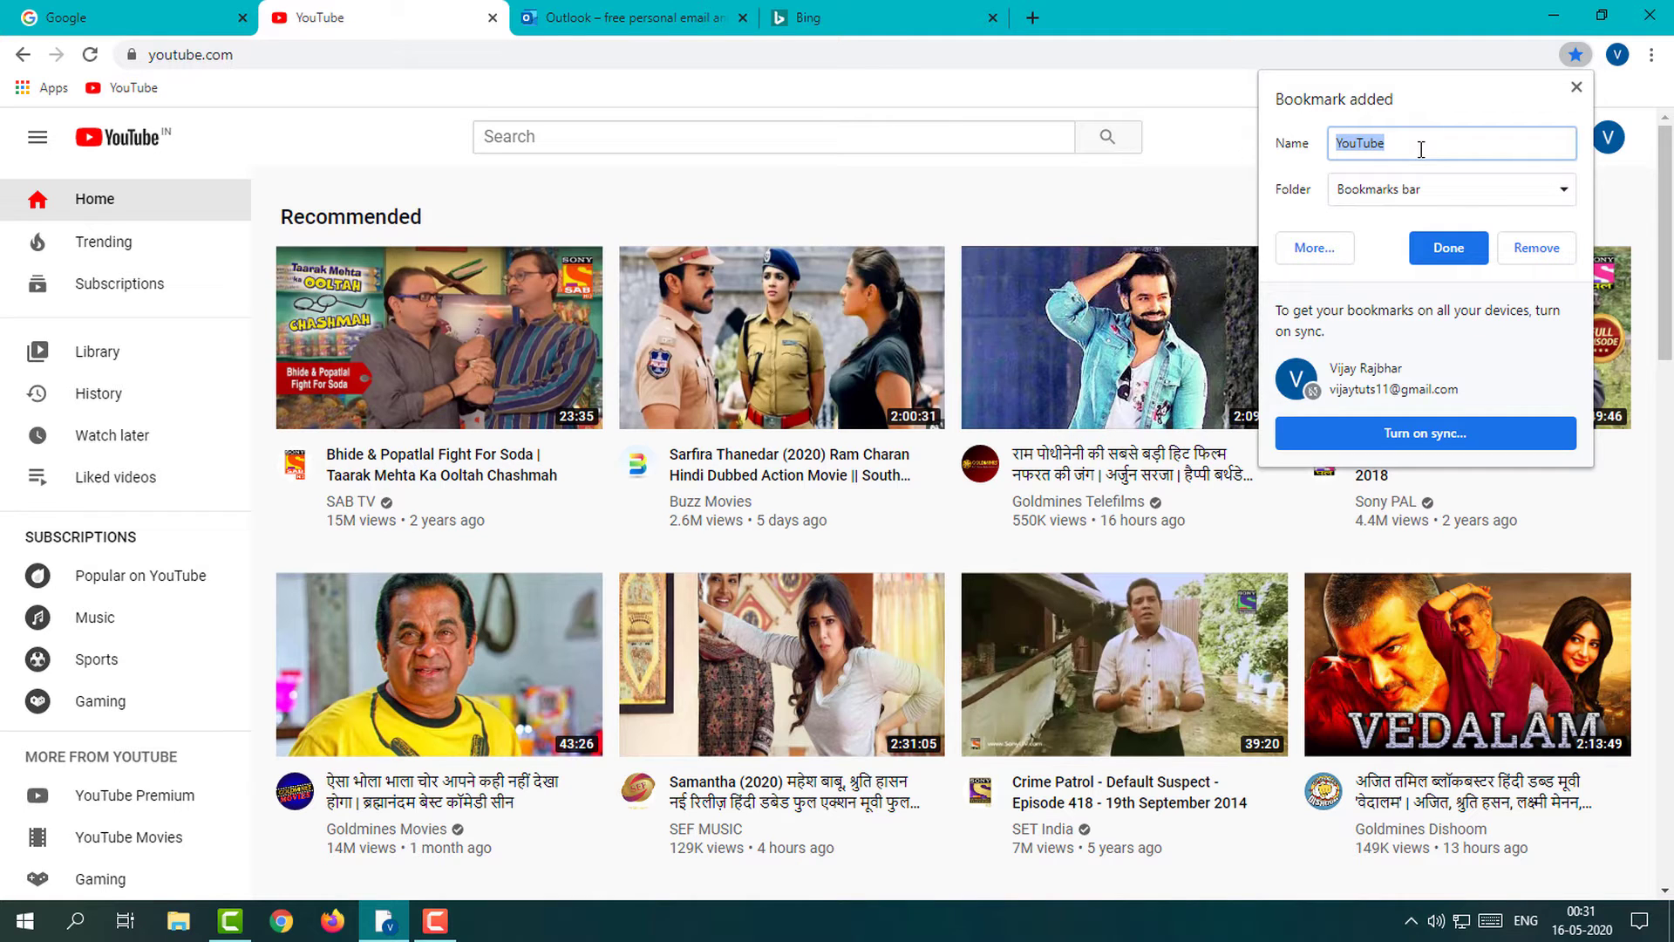
{"action": "left_click", "coordinate": [1435, 192]}
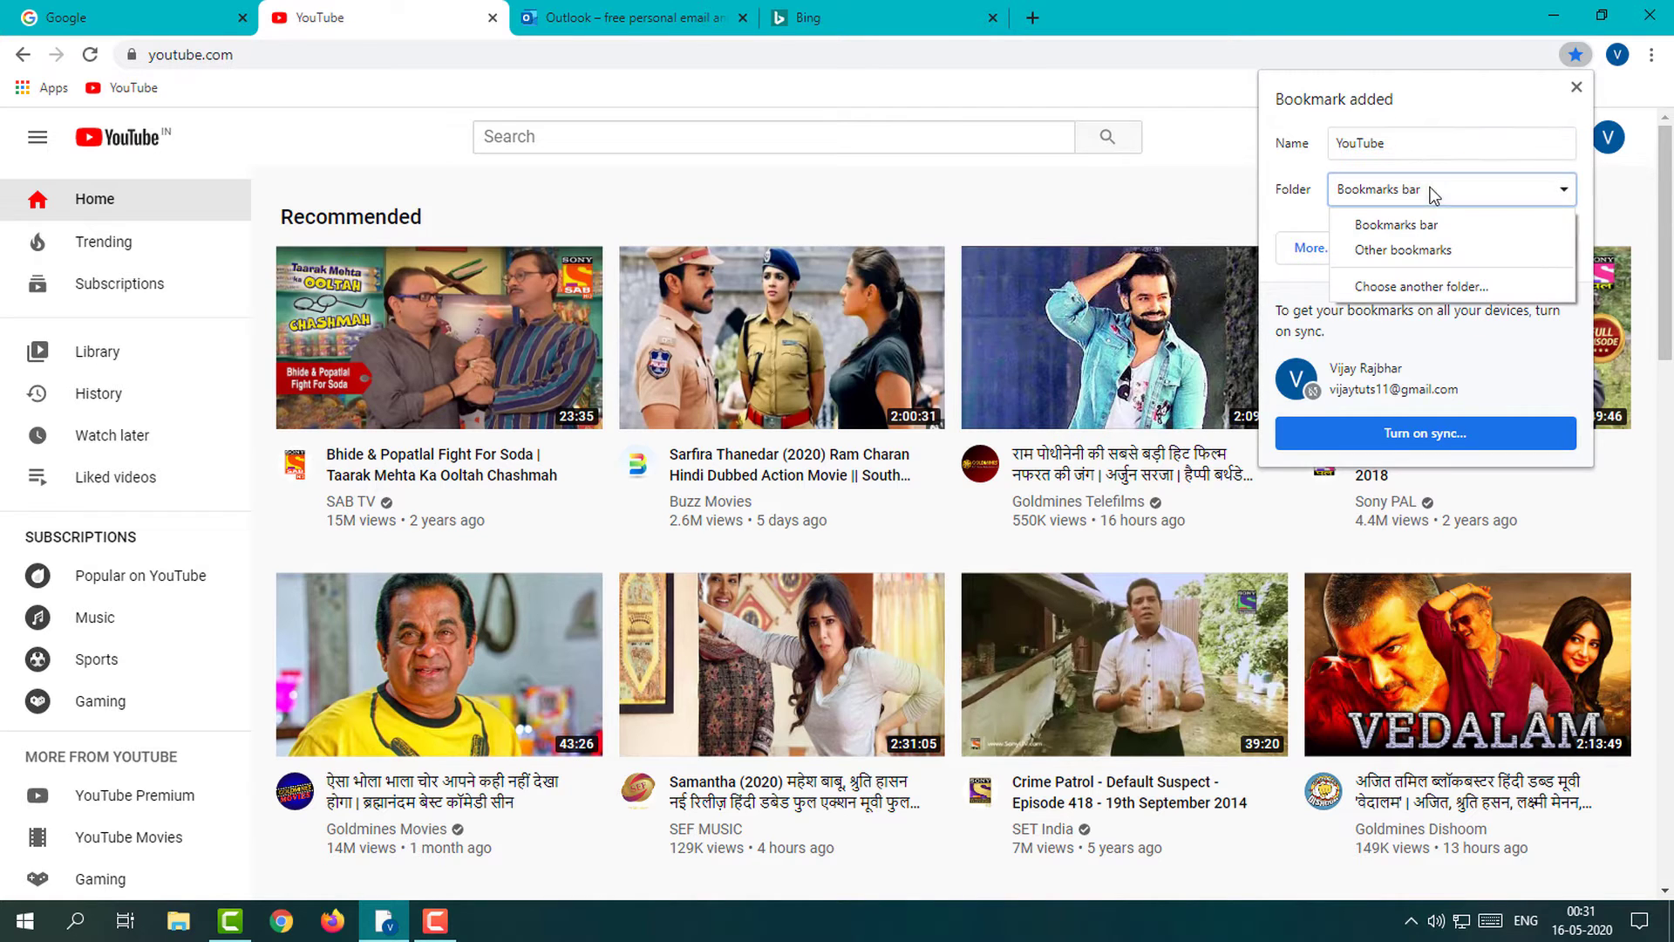
{"action": "left_click", "coordinate": [1395, 288]}
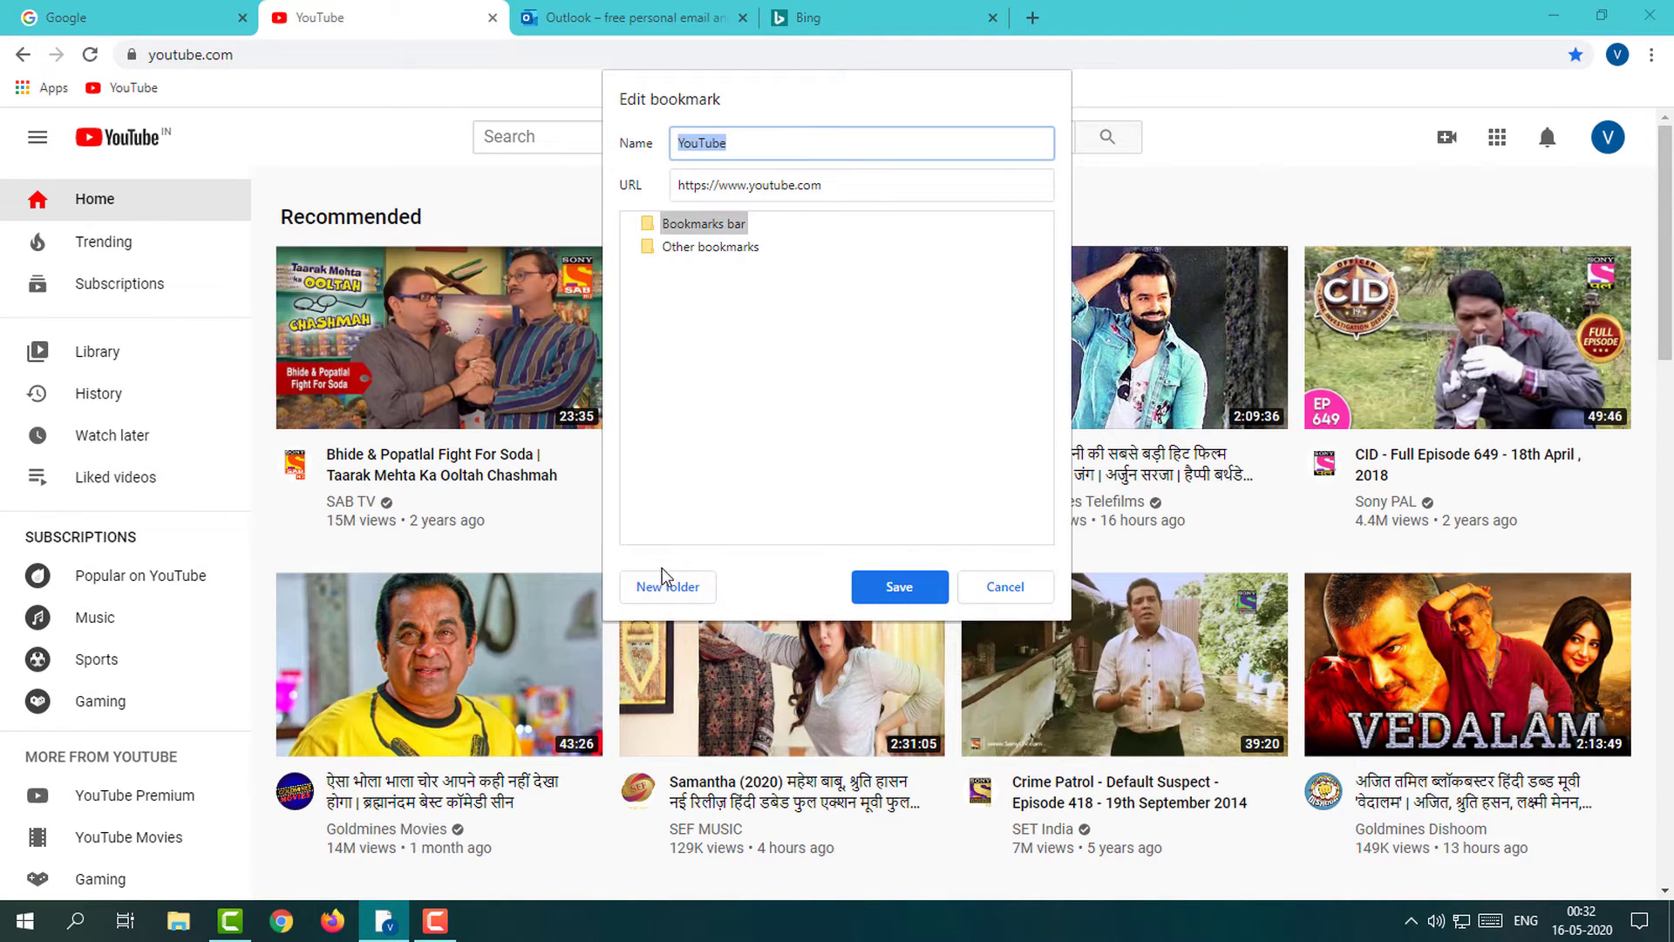
{"action": "left_click", "coordinate": [656, 593]}
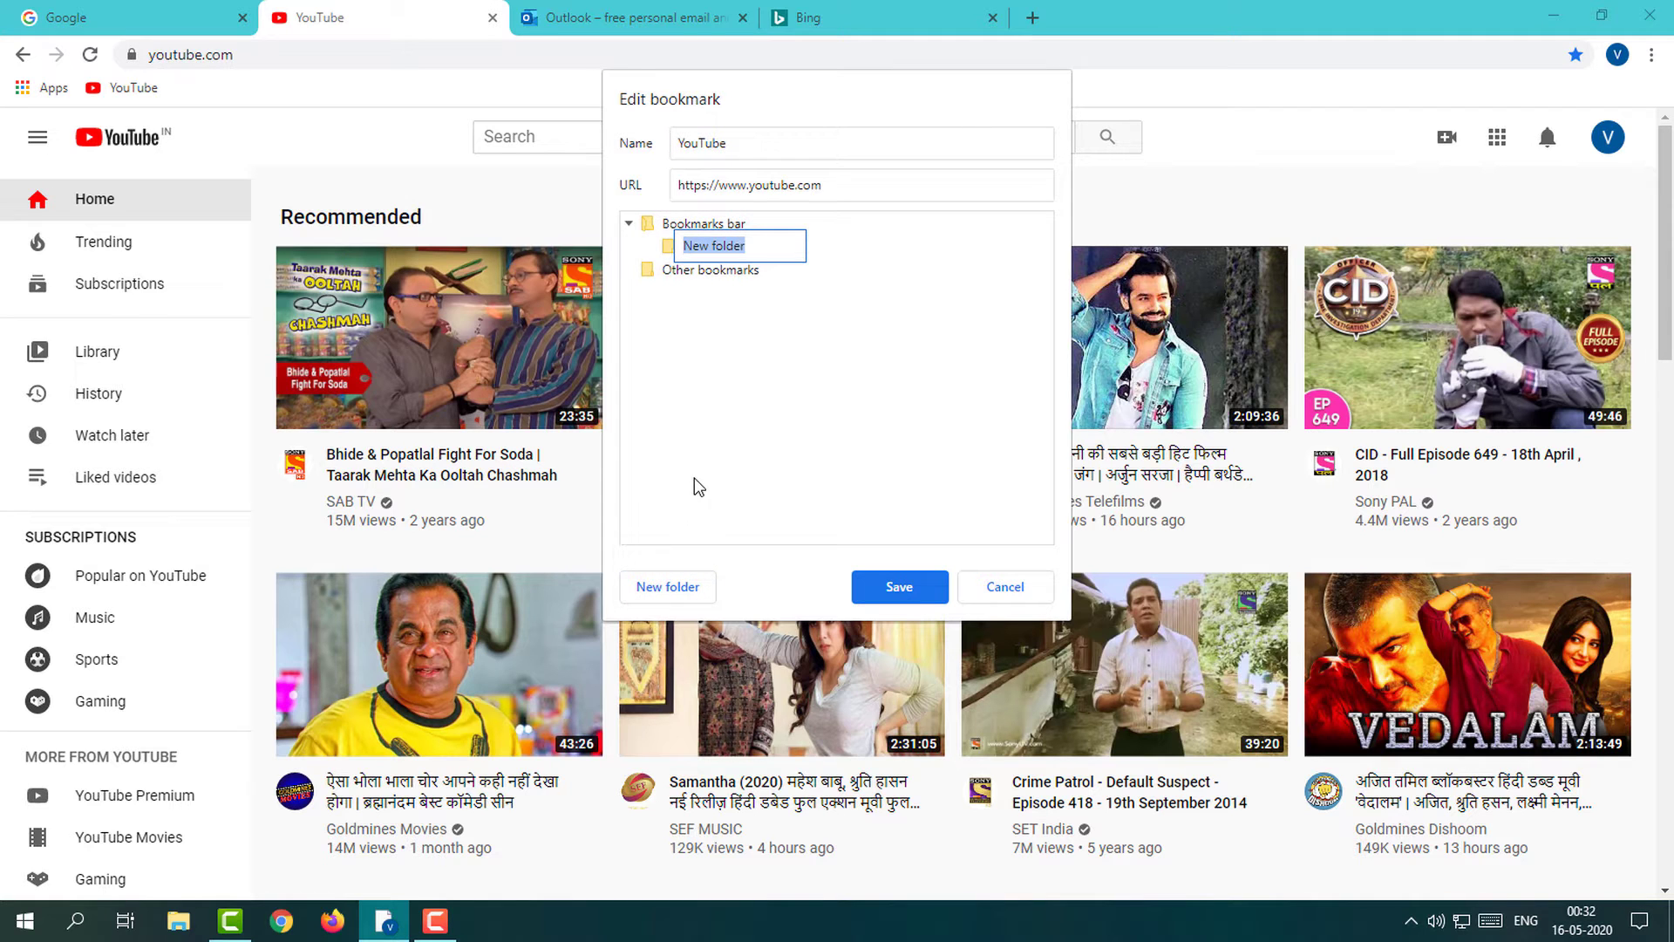
{"action": "type", "text": "Fav"}
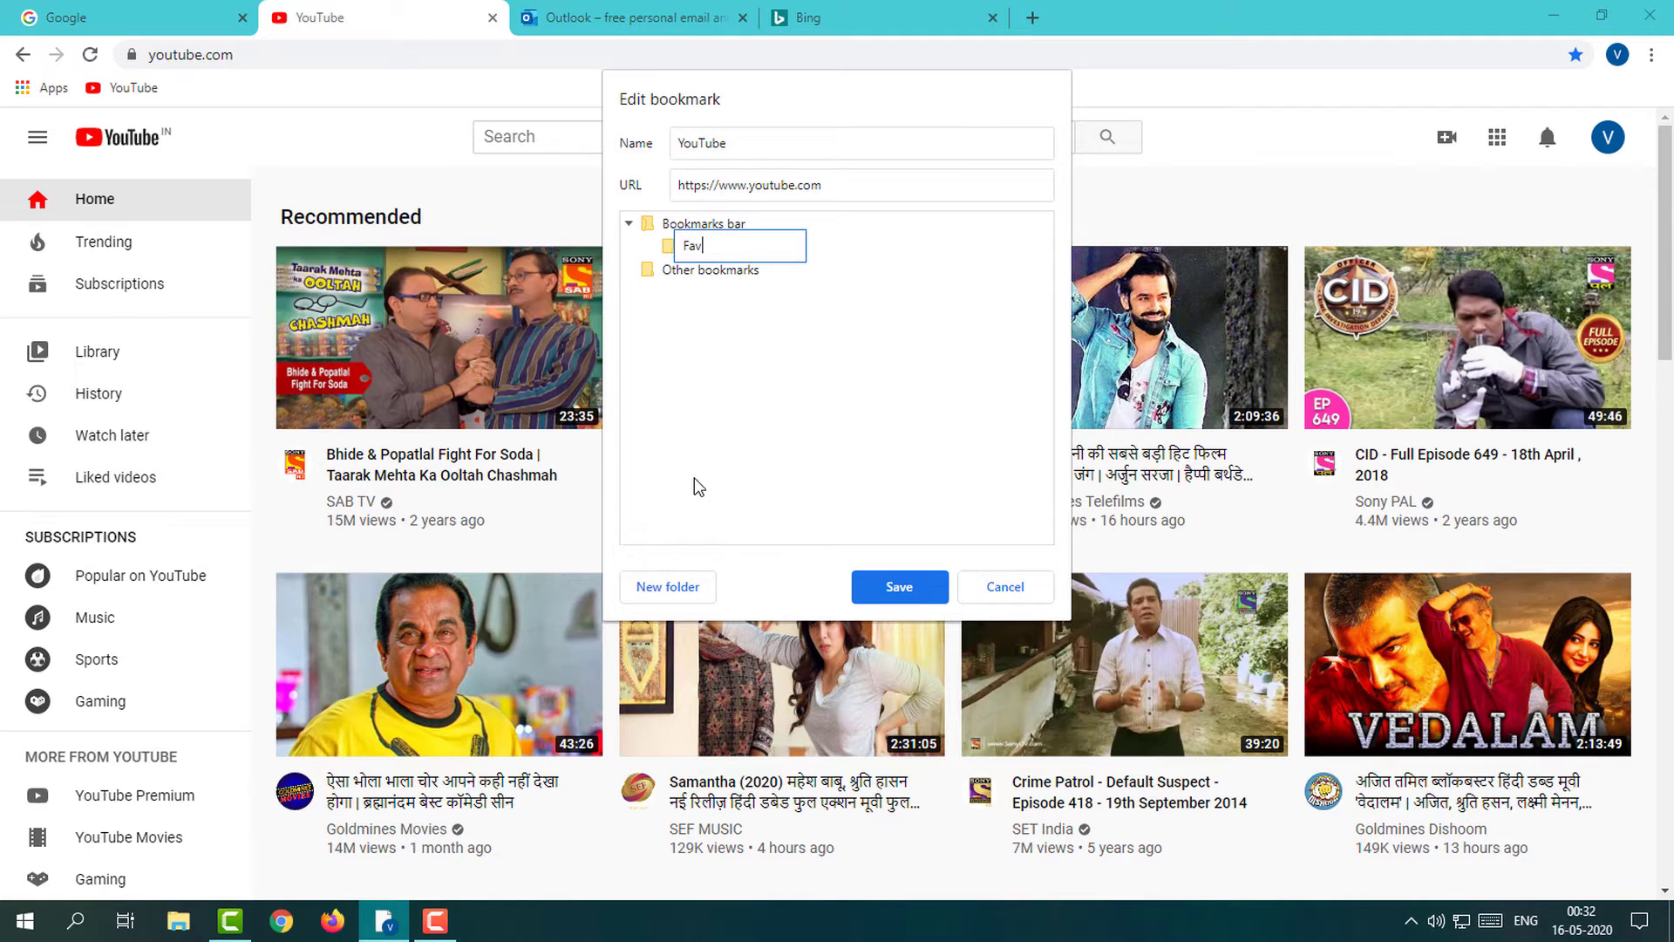
{"action": "left_click", "coordinate": [899, 587]}
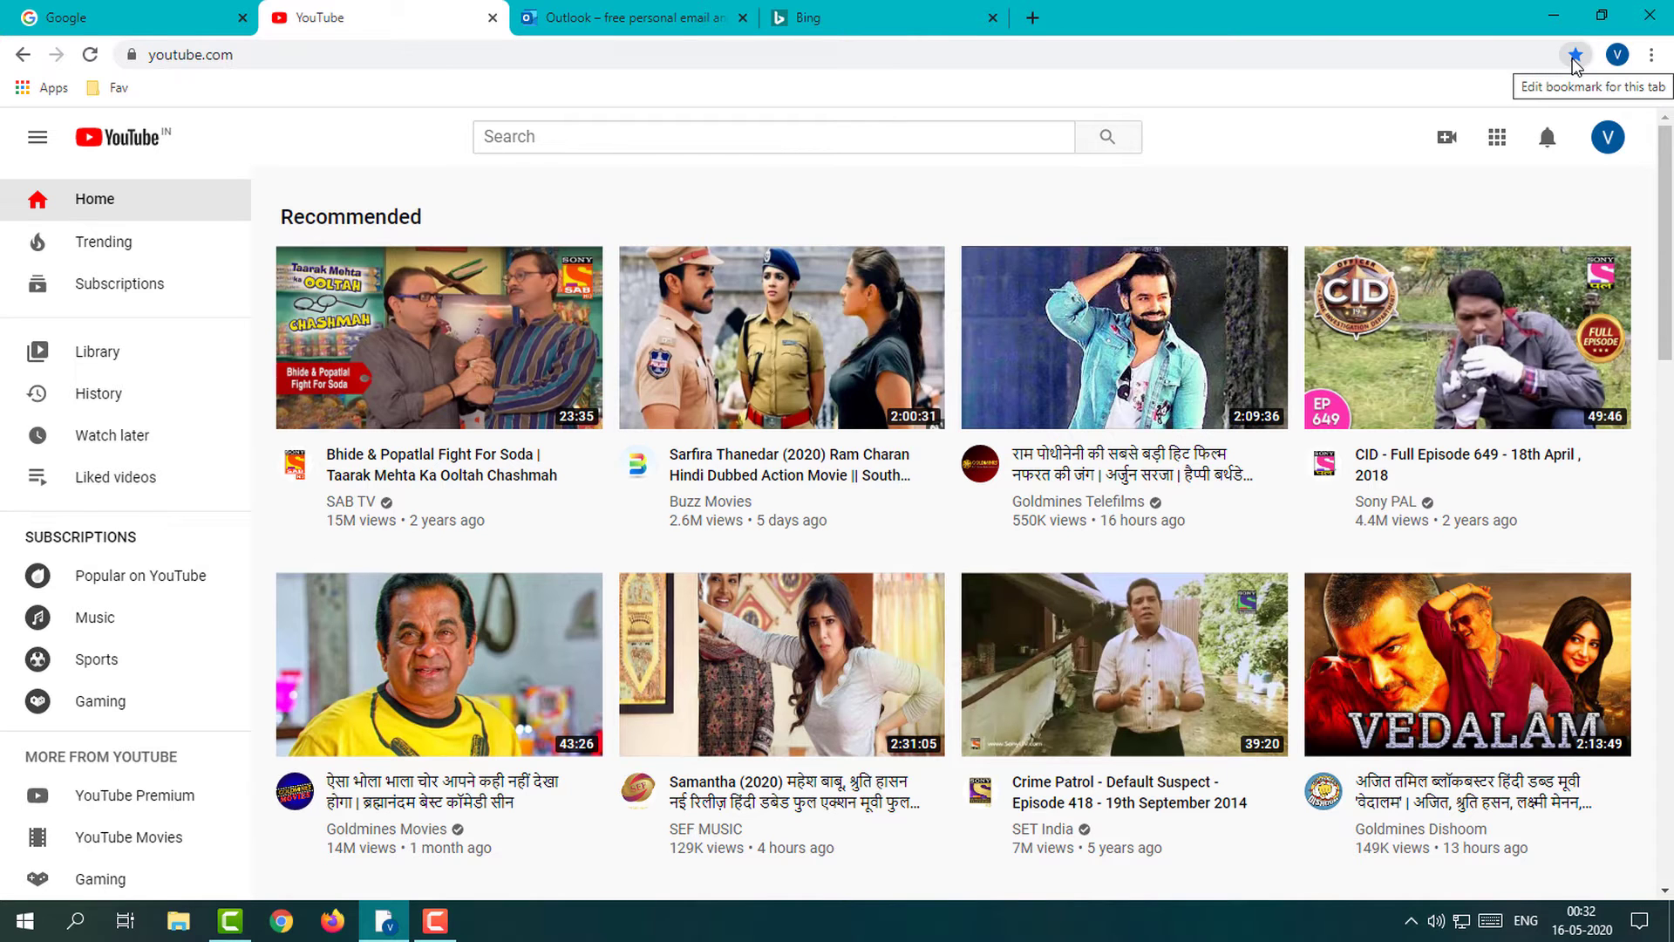
Add the Outlook page to the Fav bookmarks folder and check the folder's contents
{"action": "left_click", "coordinate": [661, 15]}
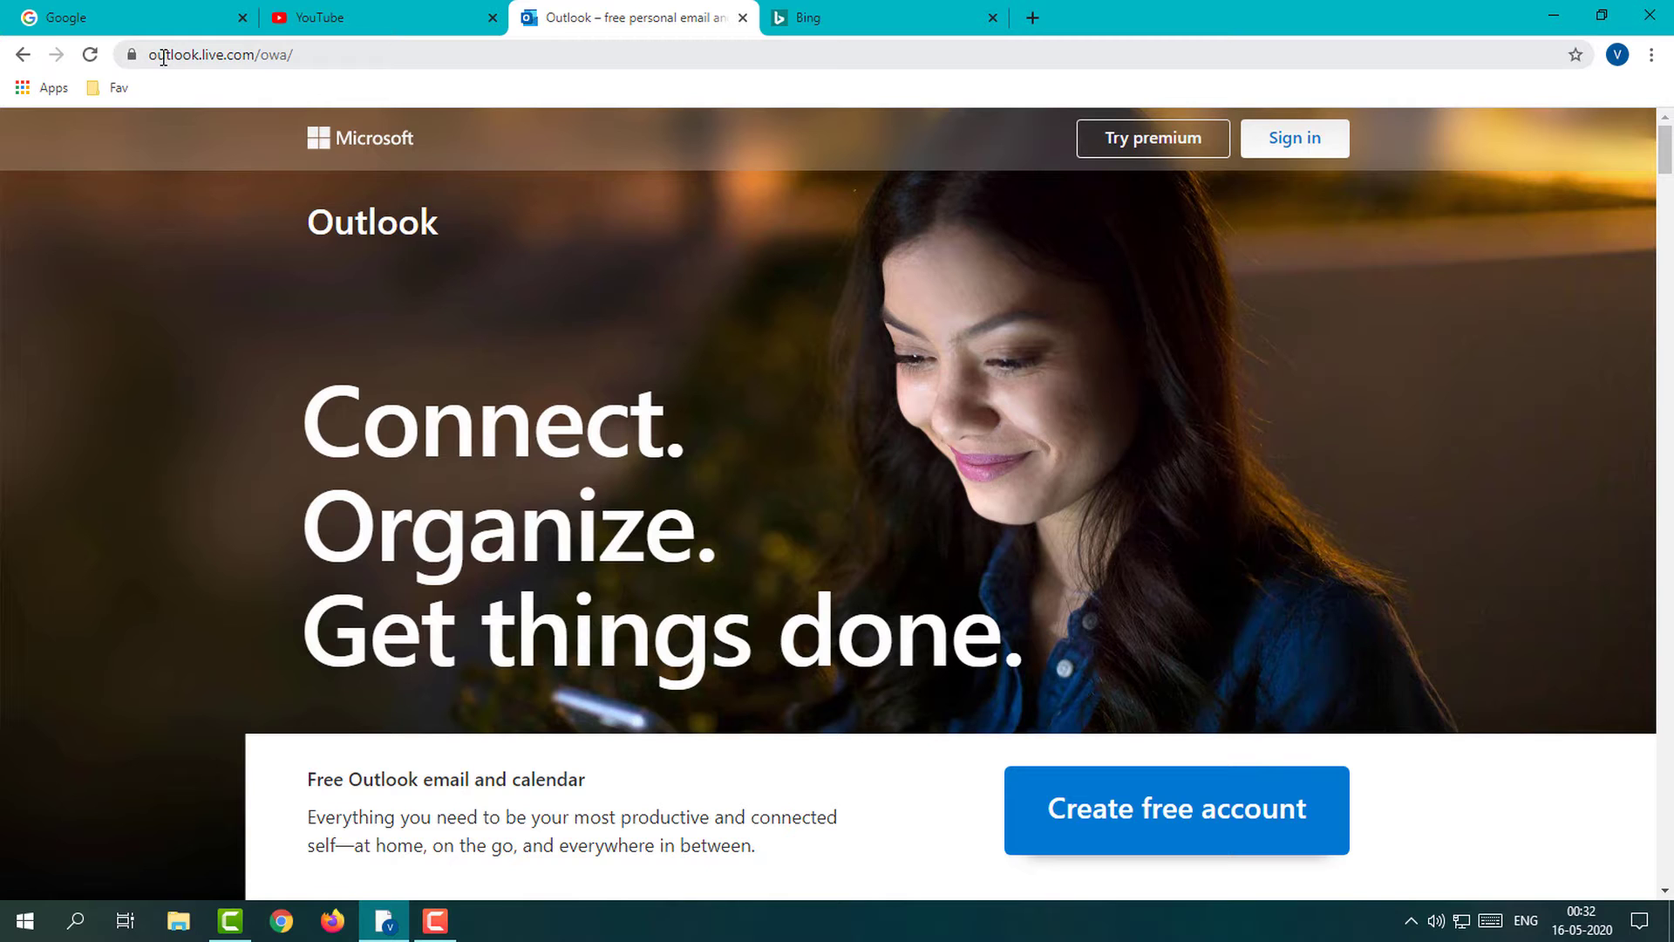
{"action": "mouse_move", "coordinate": [132, 55]}
{"action": "left_mouse_down"}
{"action": "mouse_move", "coordinate": [152, 84]}
{"action": "mouse_move", "coordinate": [110, 88]}
{"action": "left_mouse_up"}
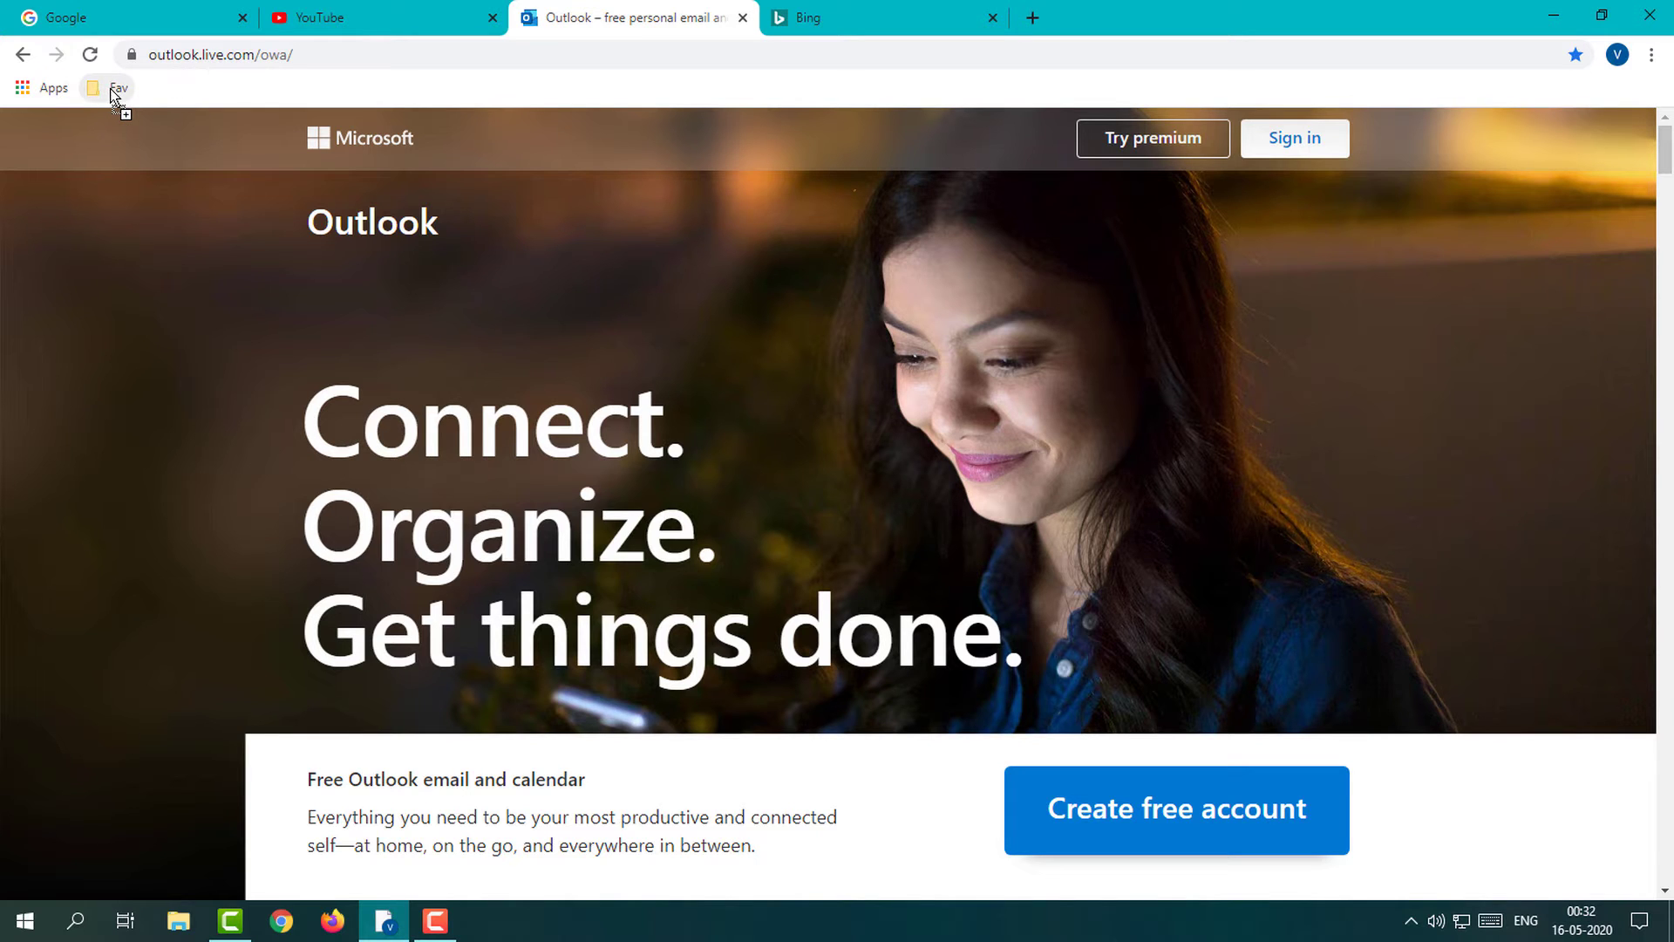
{"action": "left_click", "coordinate": [104, 87]}
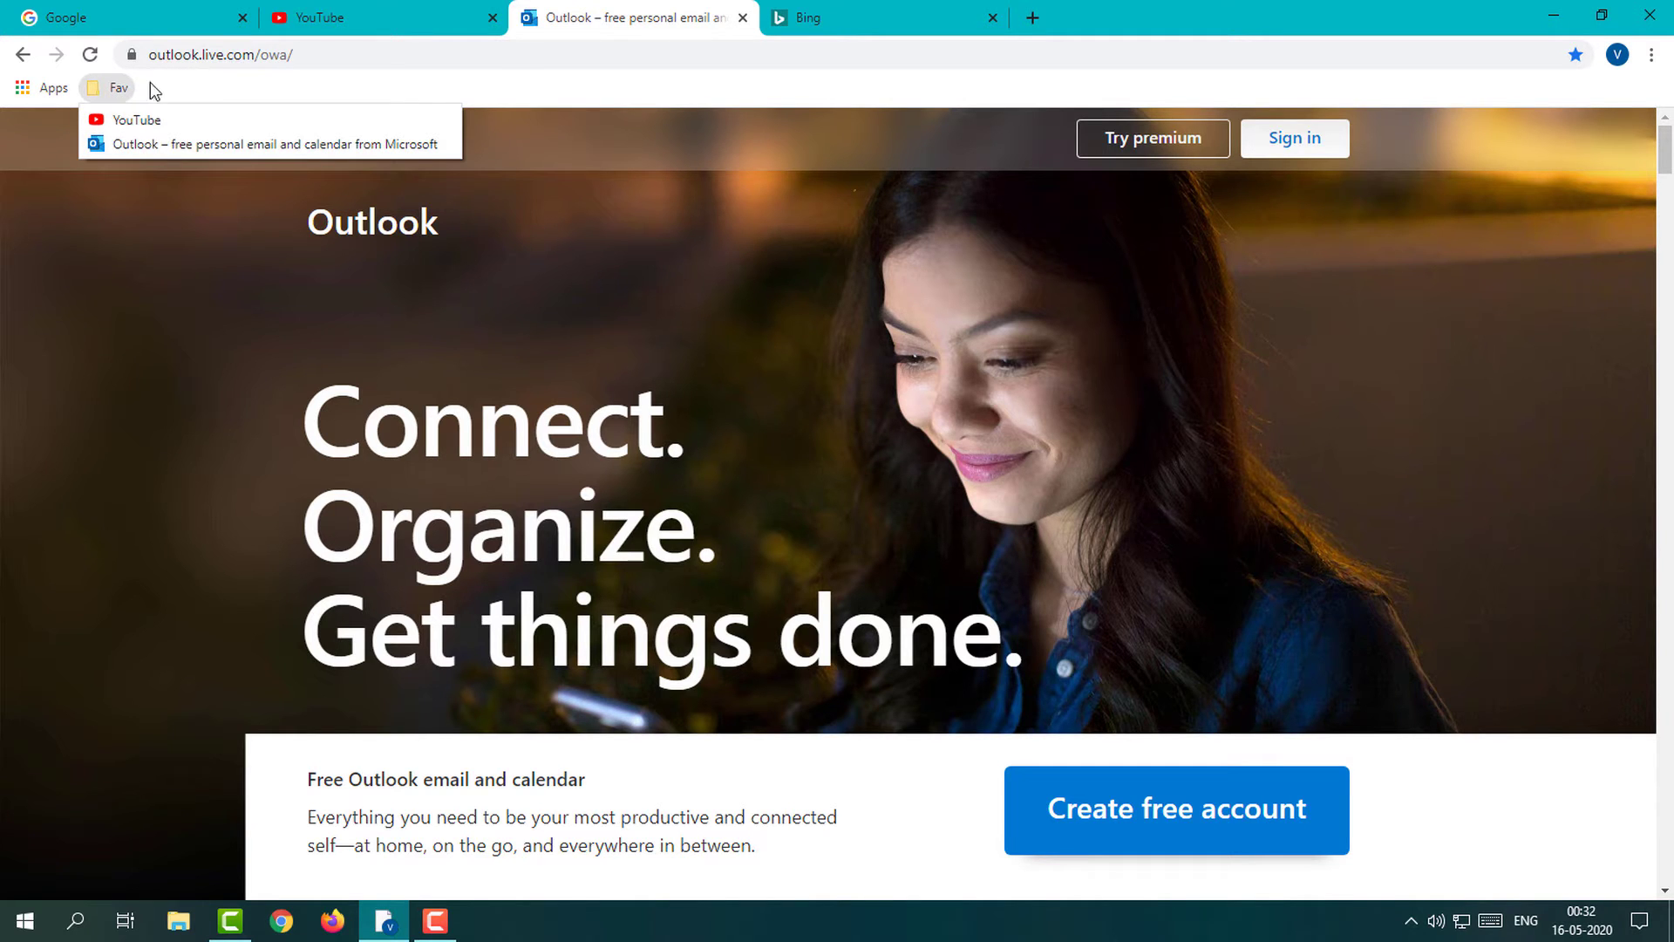
{"action": "left_click", "coordinate": [222, 94]}
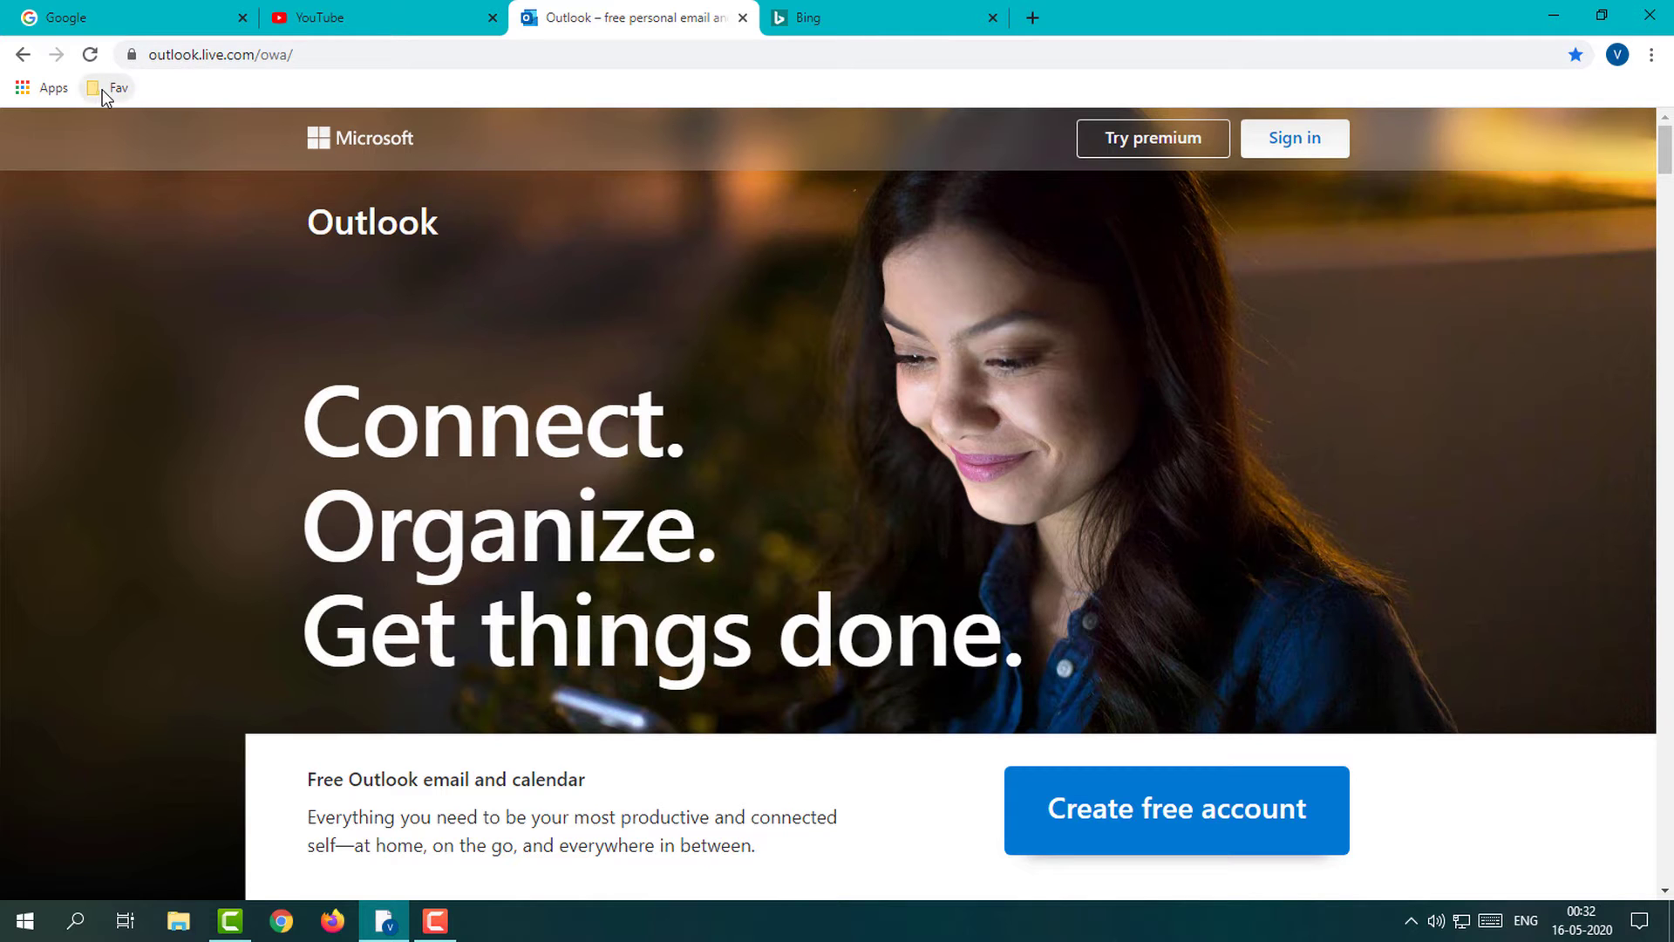
Add the Bing page directly to the bookmarks bar beside the Fav folder and clear the bookmark's name
{"action": "left_click", "coordinate": [842, 15]}
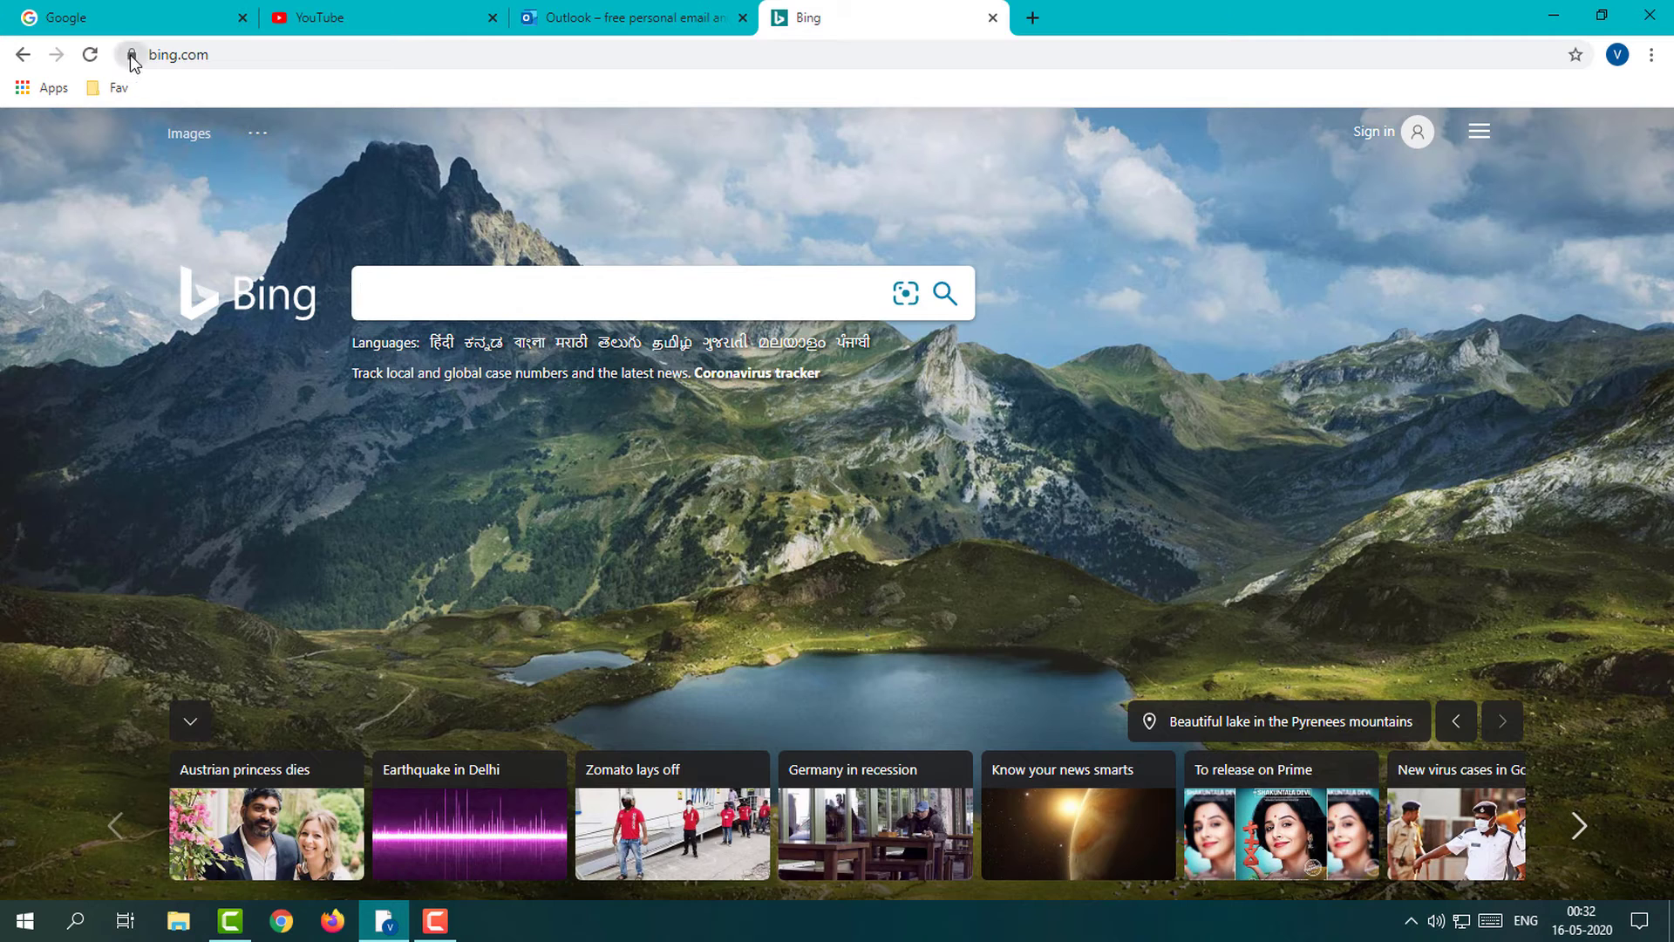
{"action": "left_click_drag", "start_coordinate": [131, 55], "coordinate": [160, 92]}
{"action": "right_click", "coordinate": [183, 87]}
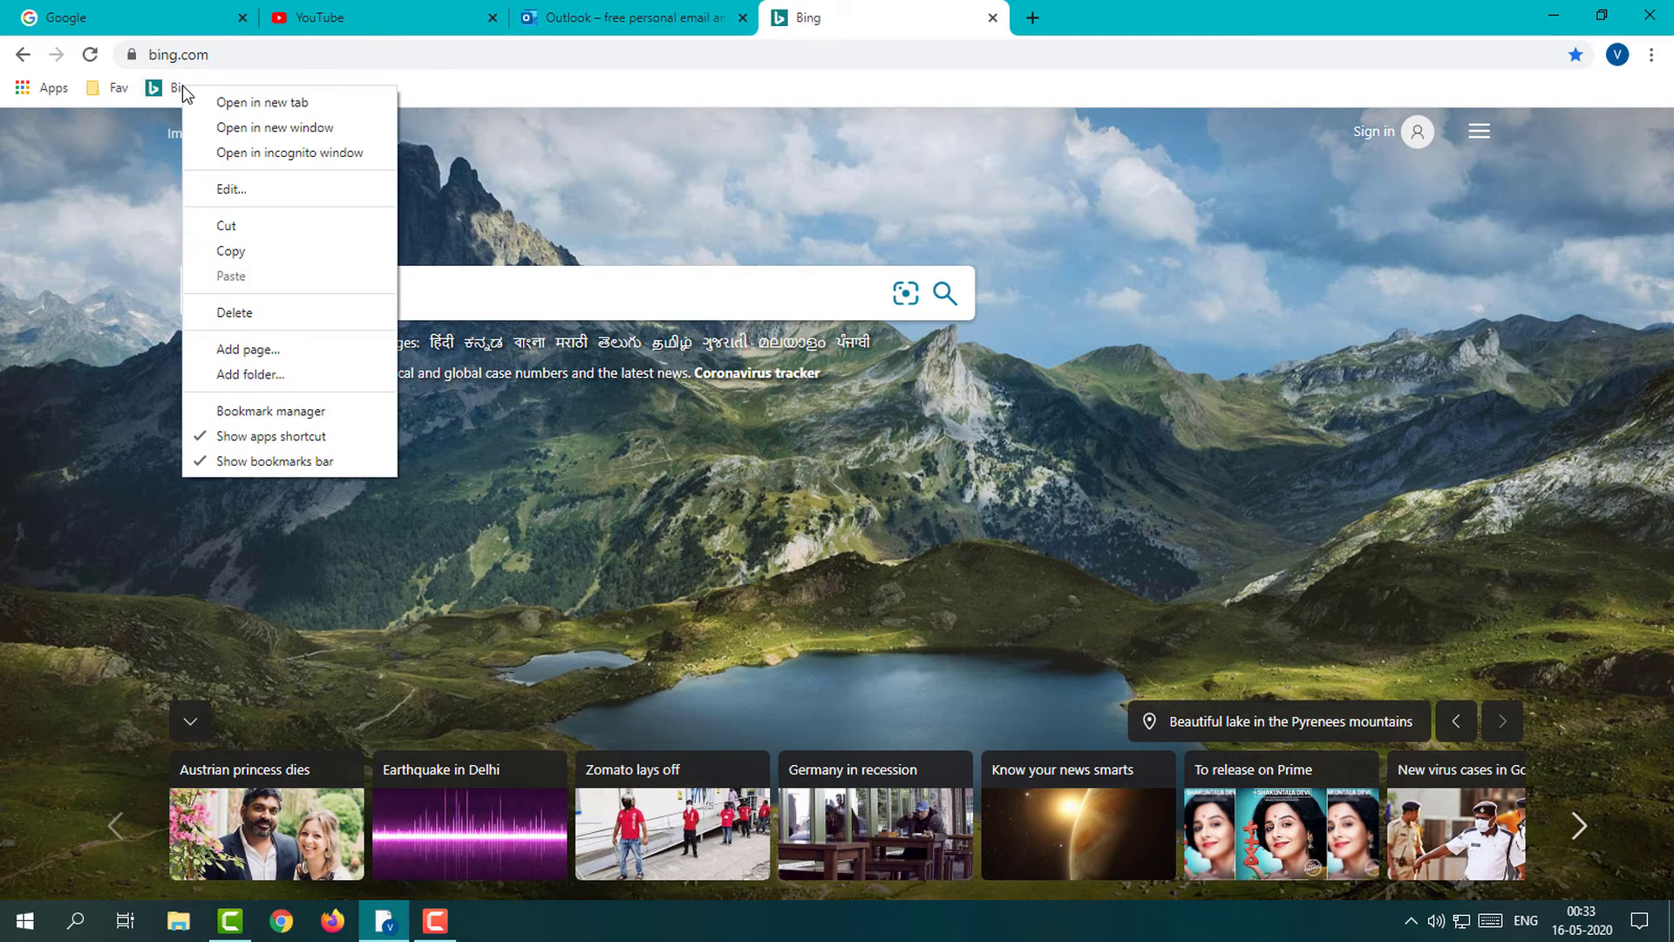
{"action": "left_click", "coordinate": [254, 190]}
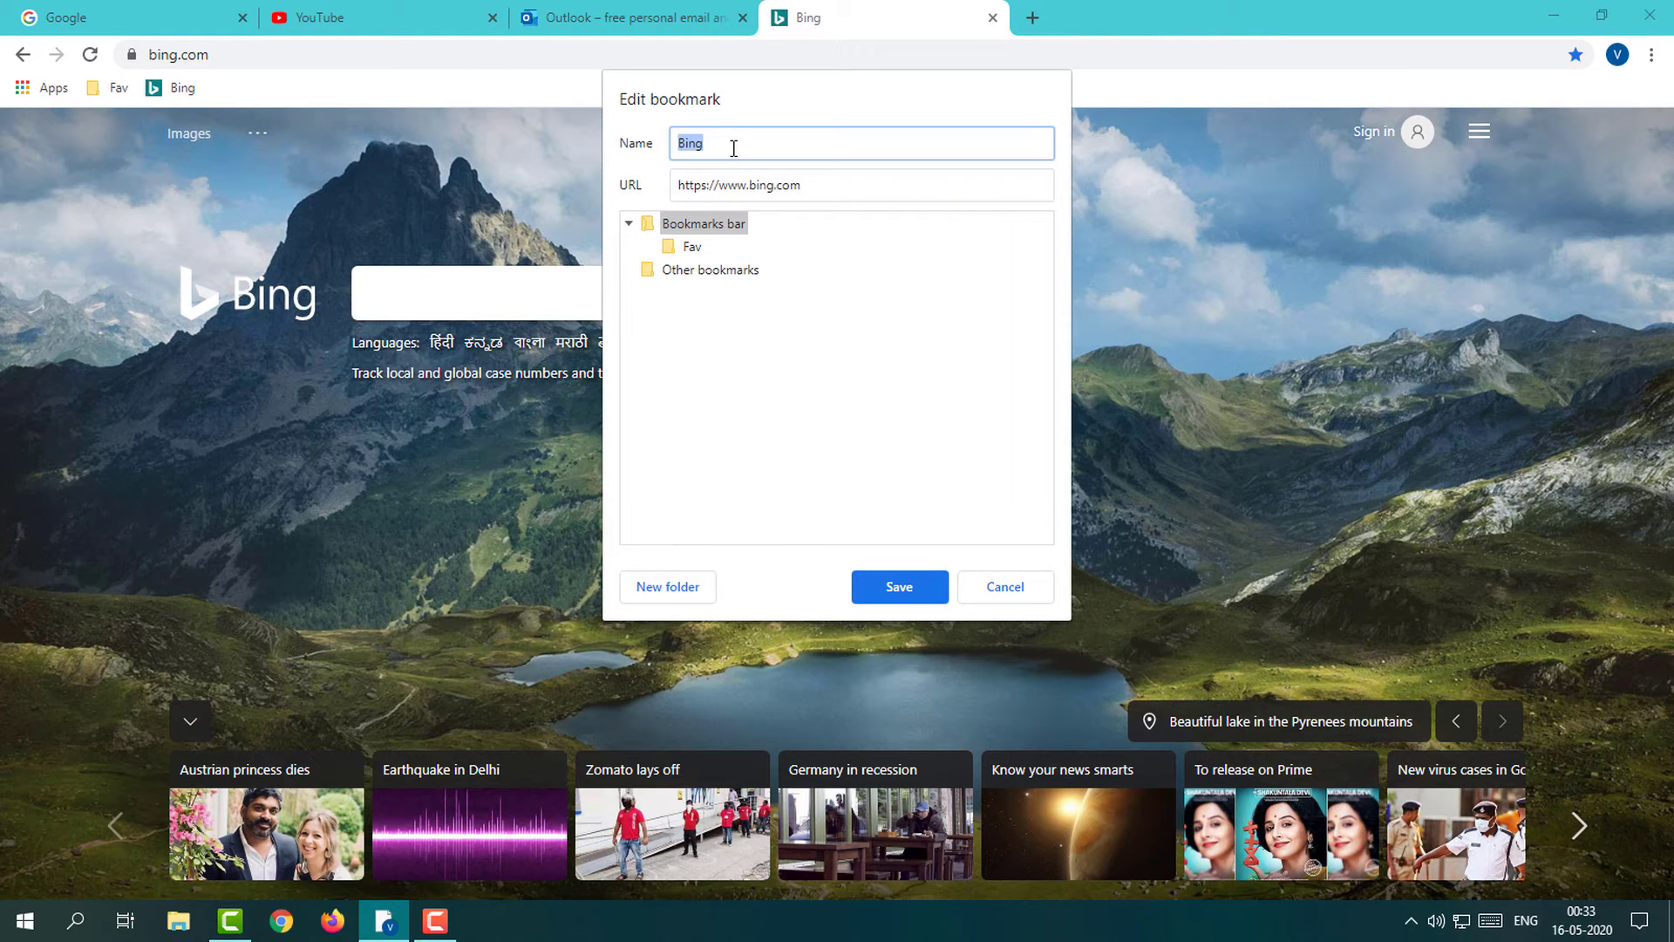
{"action": "key", "text": "BackSpace"}
{"action": "left_click", "coordinate": [910, 593]}
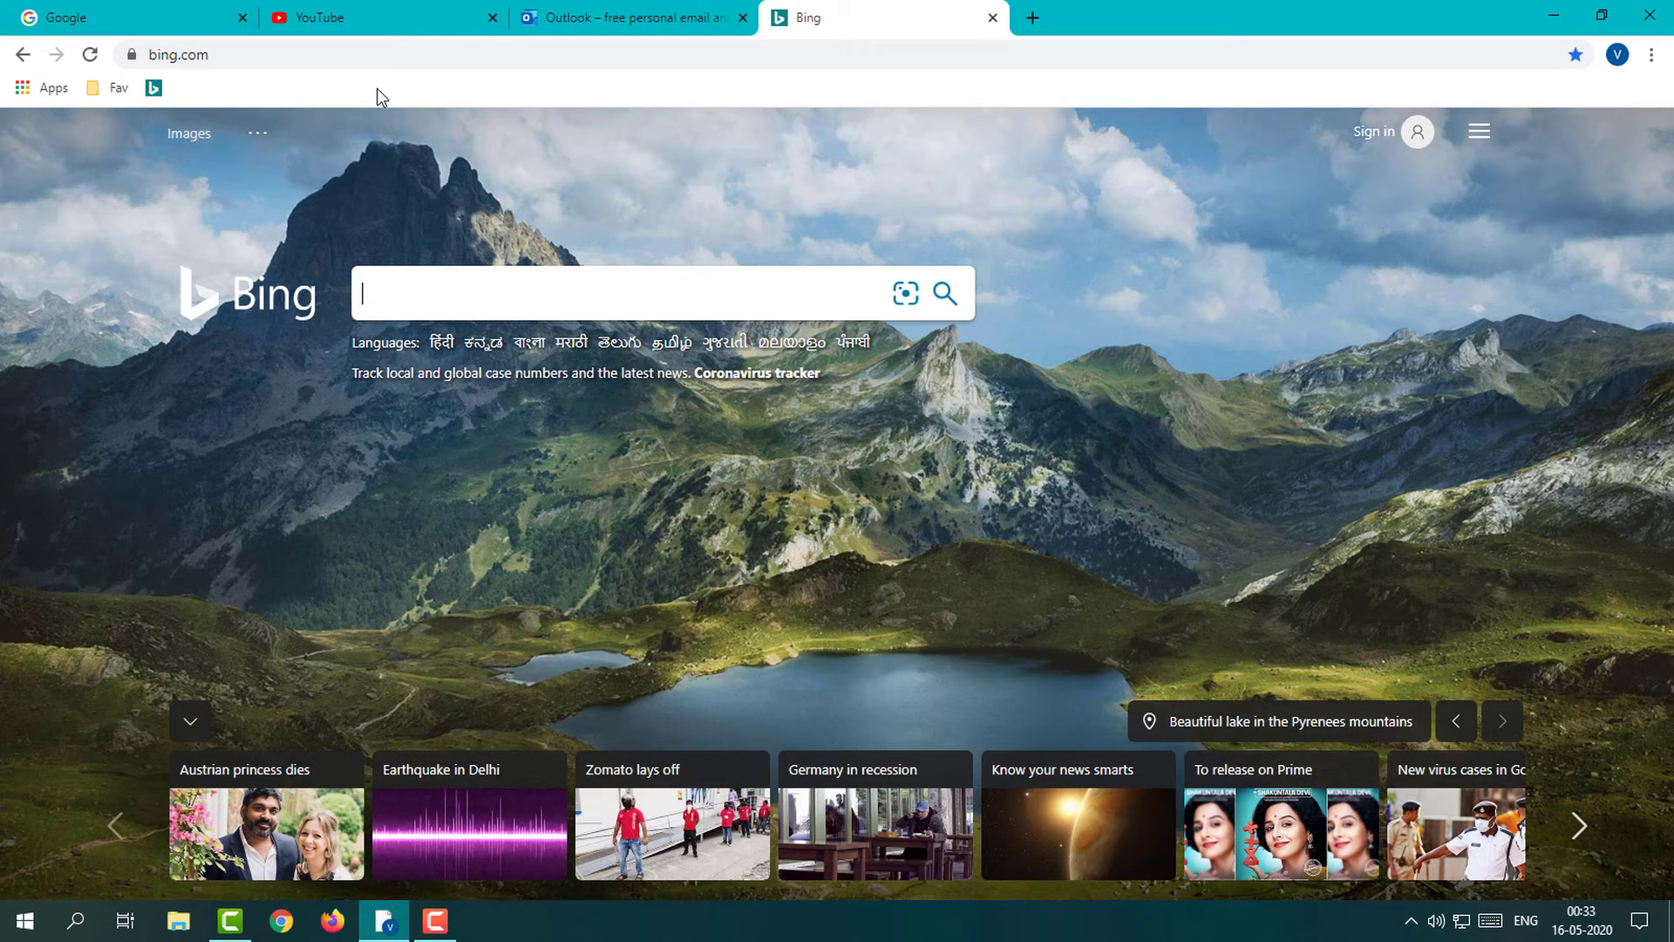
Open the bookmark manager
{"action": "left_click", "coordinate": [1651, 55]}
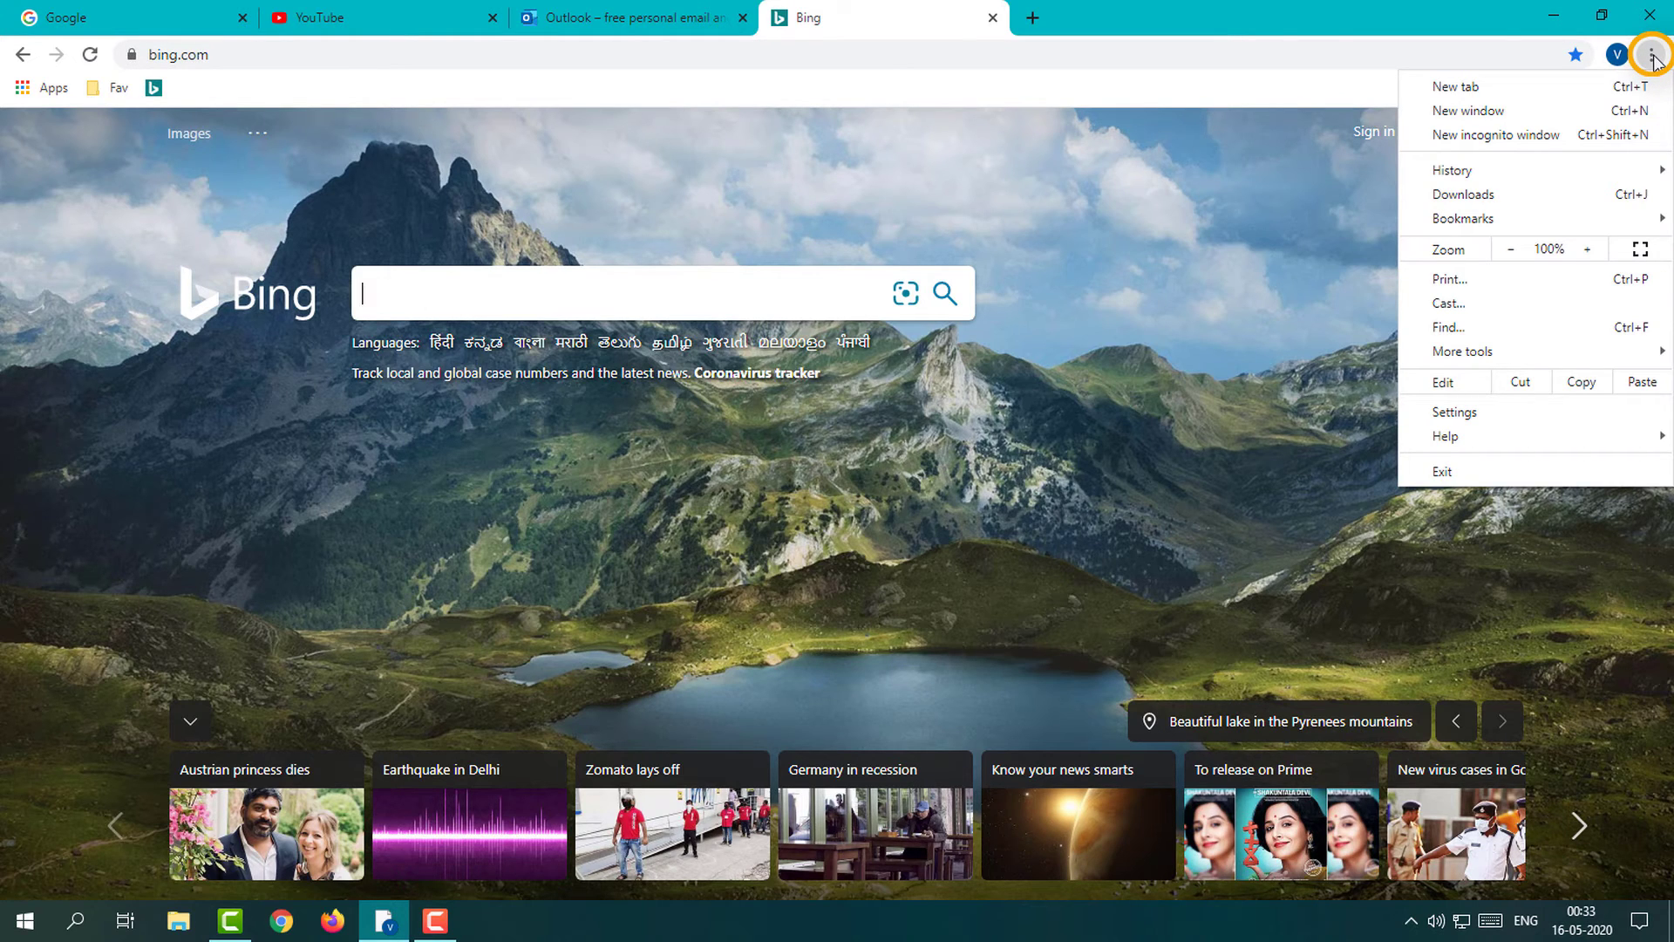
{"action": "mouse_move", "coordinate": [1508, 221]}
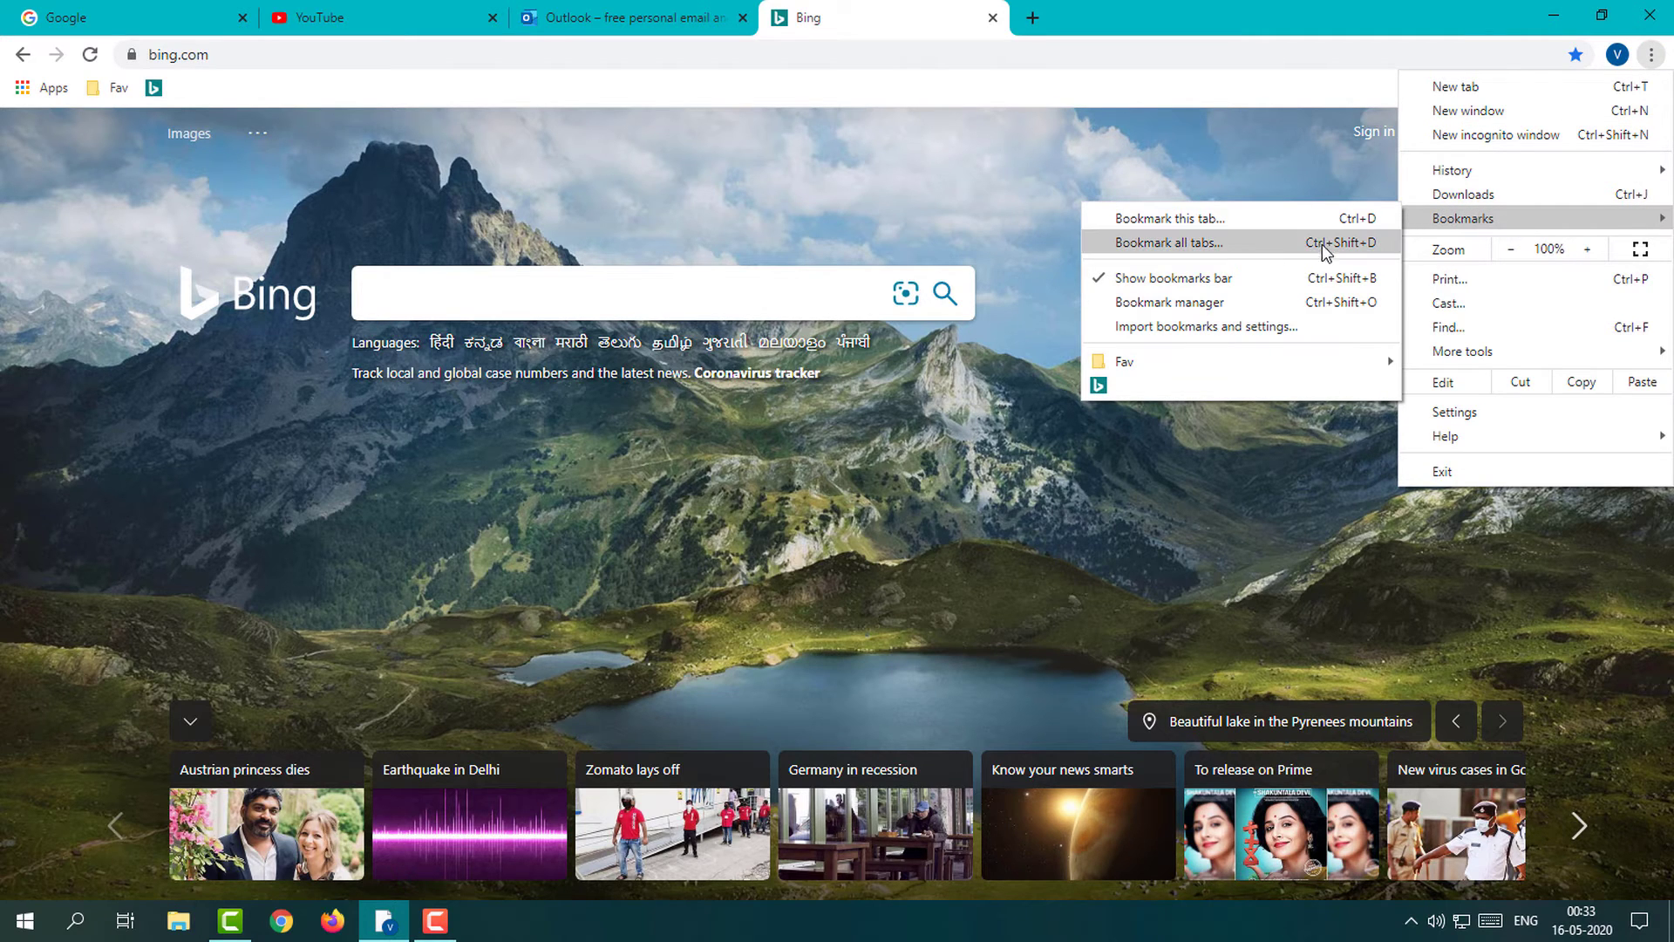
{"action": "left_click", "coordinate": [1207, 307]}
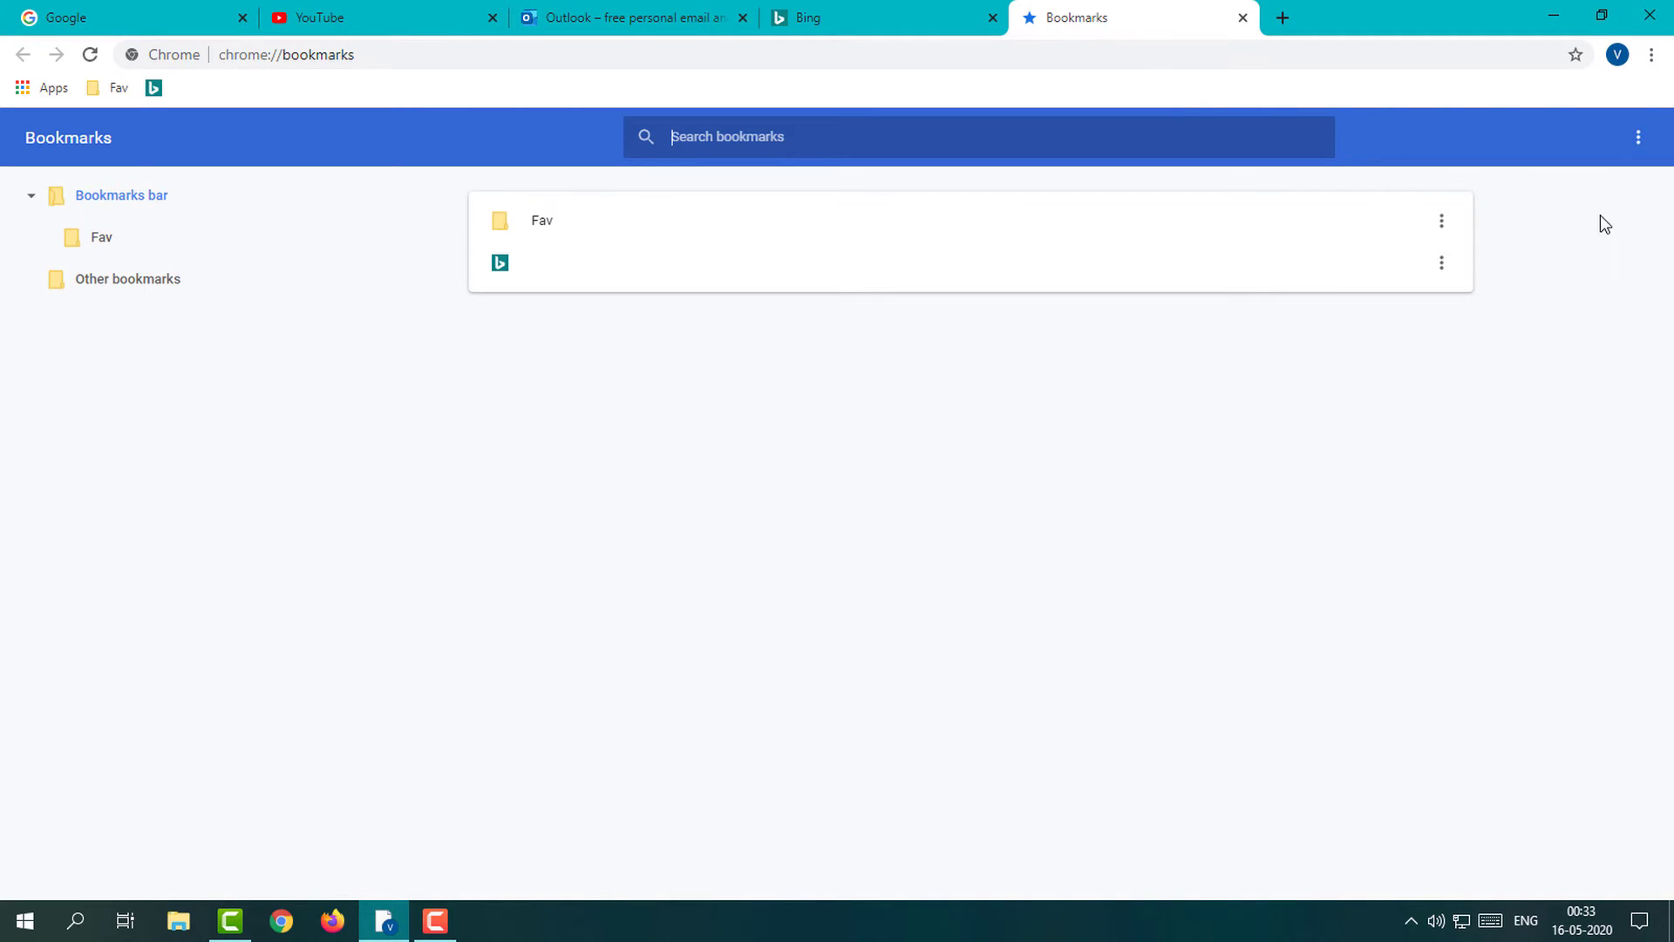
Export the bookmarks as an HTML file named Backup-Bookmark to the Desktop
{"action": "left_click", "coordinate": [1640, 140]}
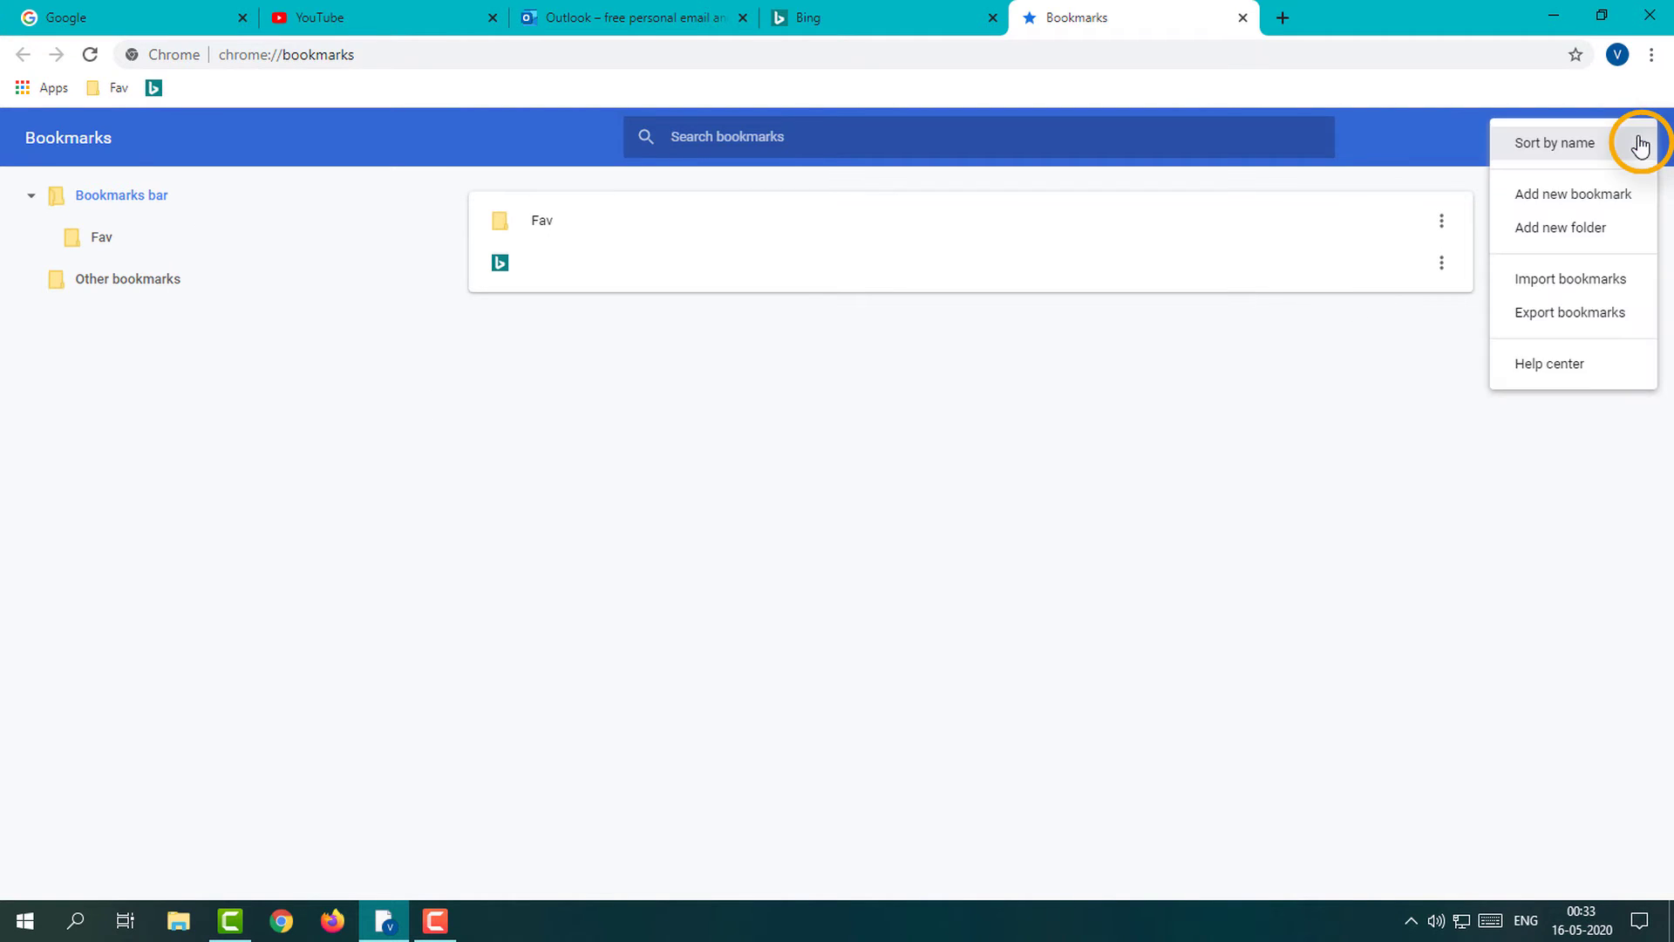
{"action": "left_click", "coordinate": [1532, 316]}
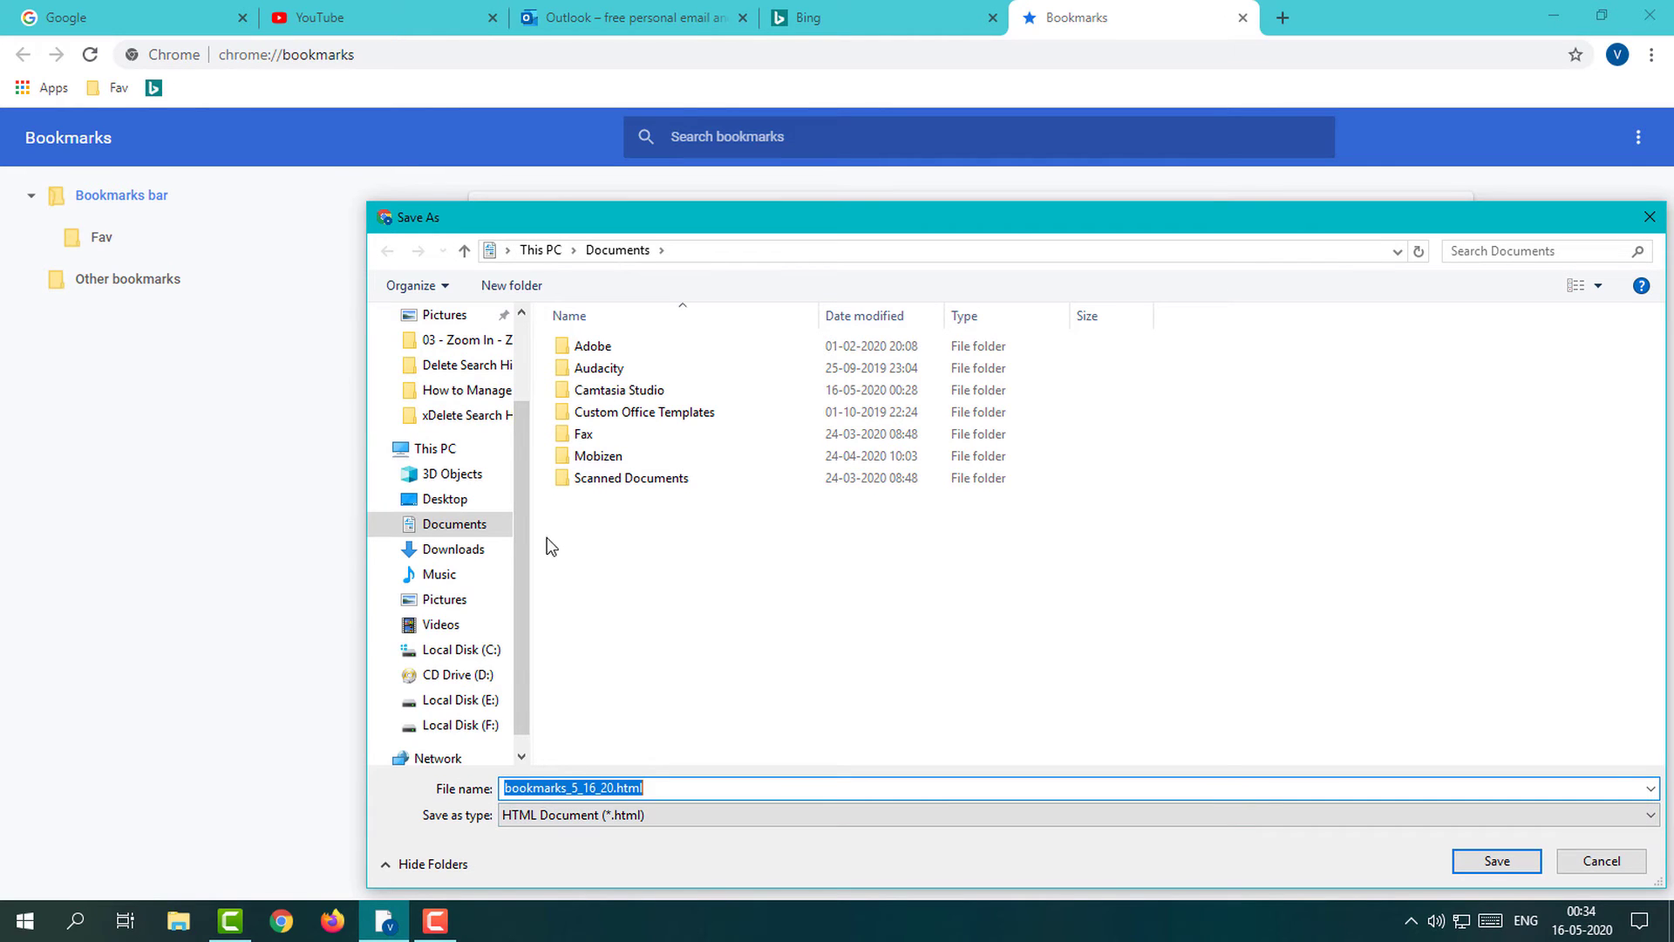
{"action": "left_click_drag", "start_coordinate": [523, 490], "coordinate": [506, 383]}
{"action": "left_click", "coordinate": [438, 358]}
{"action": "left_click", "coordinate": [599, 787]}
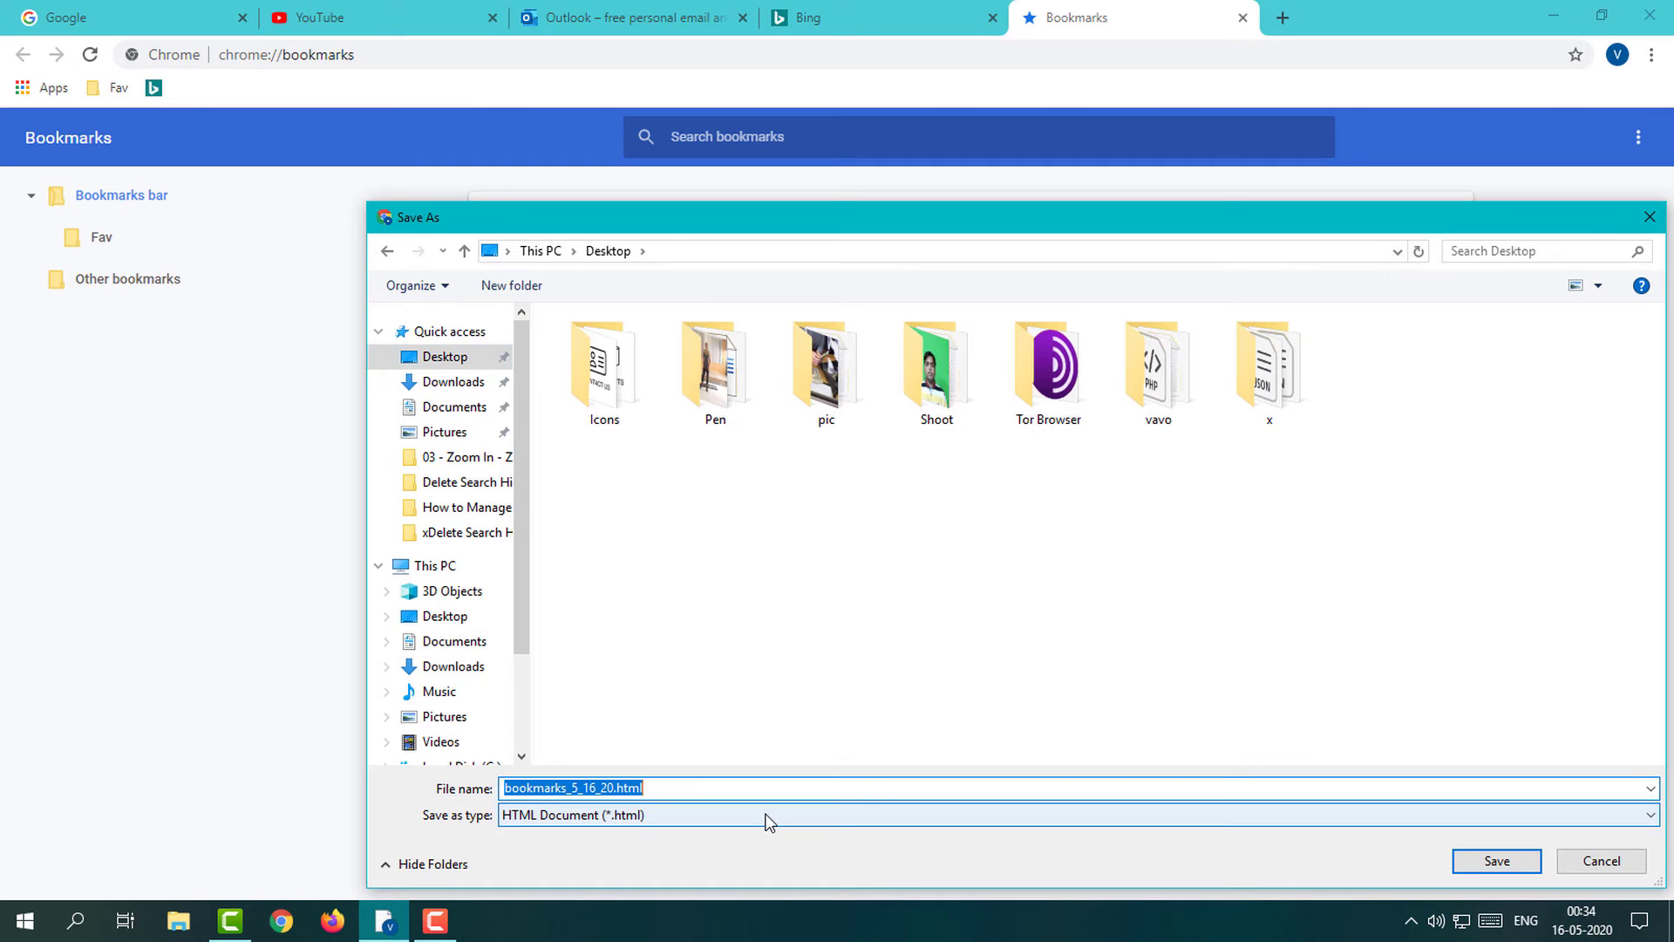
{"action": "type", "text": "Backuop"}
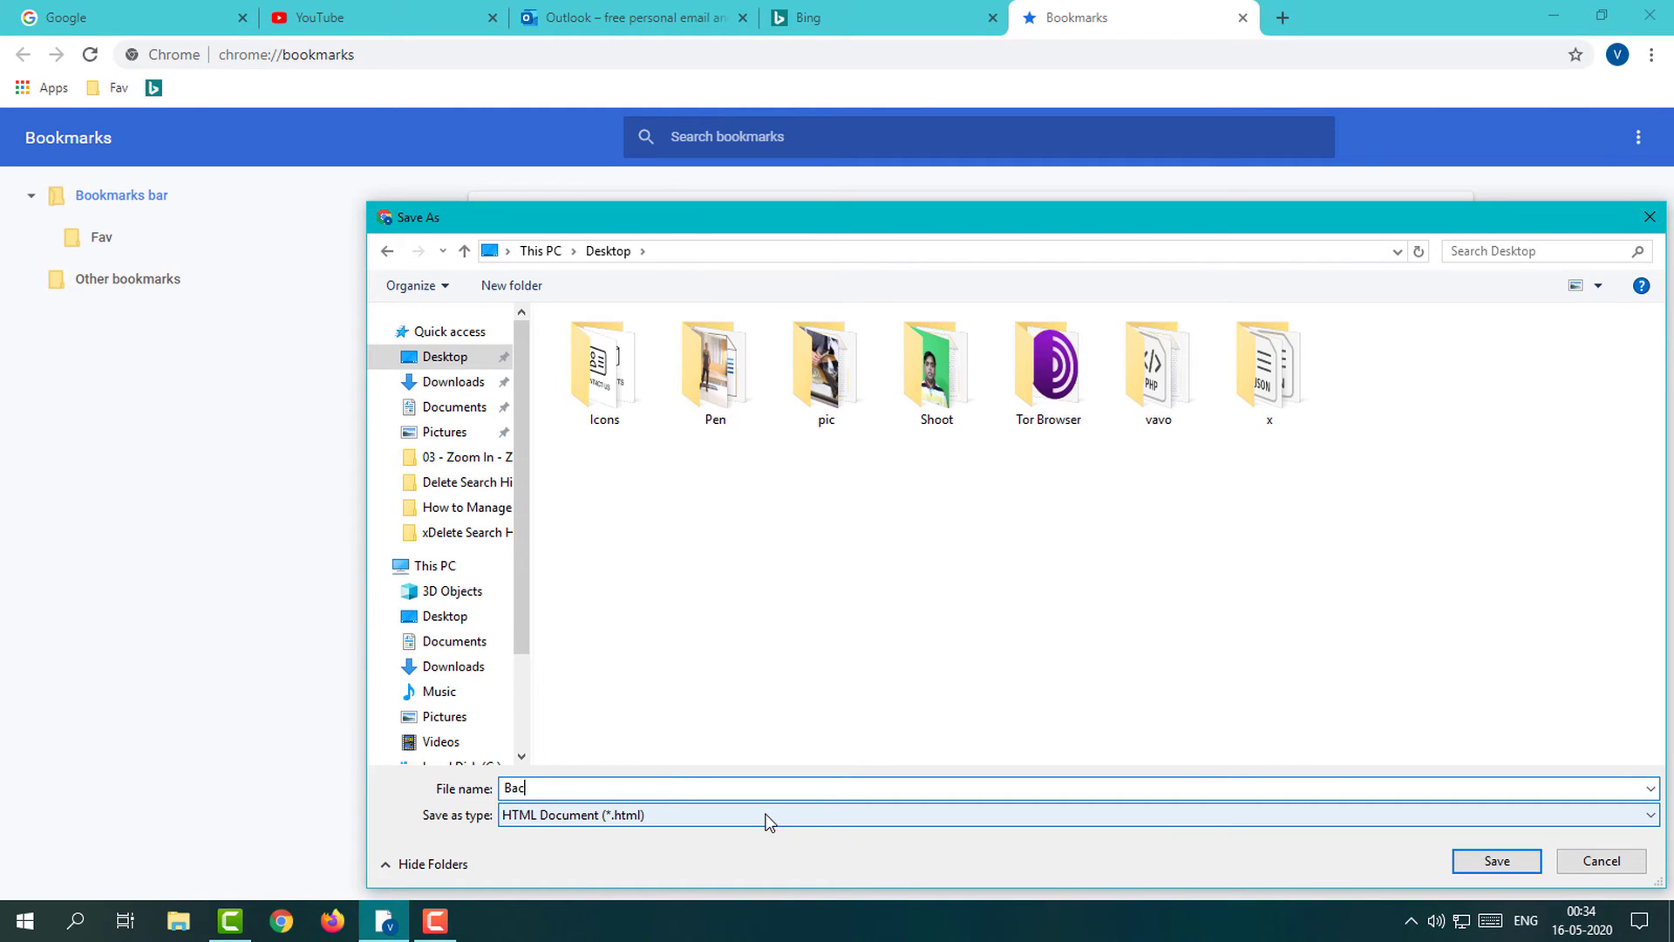
{"action": "key", "text": "BackSpace"}
{"action": "key", "text": "BackSpace"}
{"action": "type", "text": "p-Bookmark"}
{"action": "key", "text": "Return"}
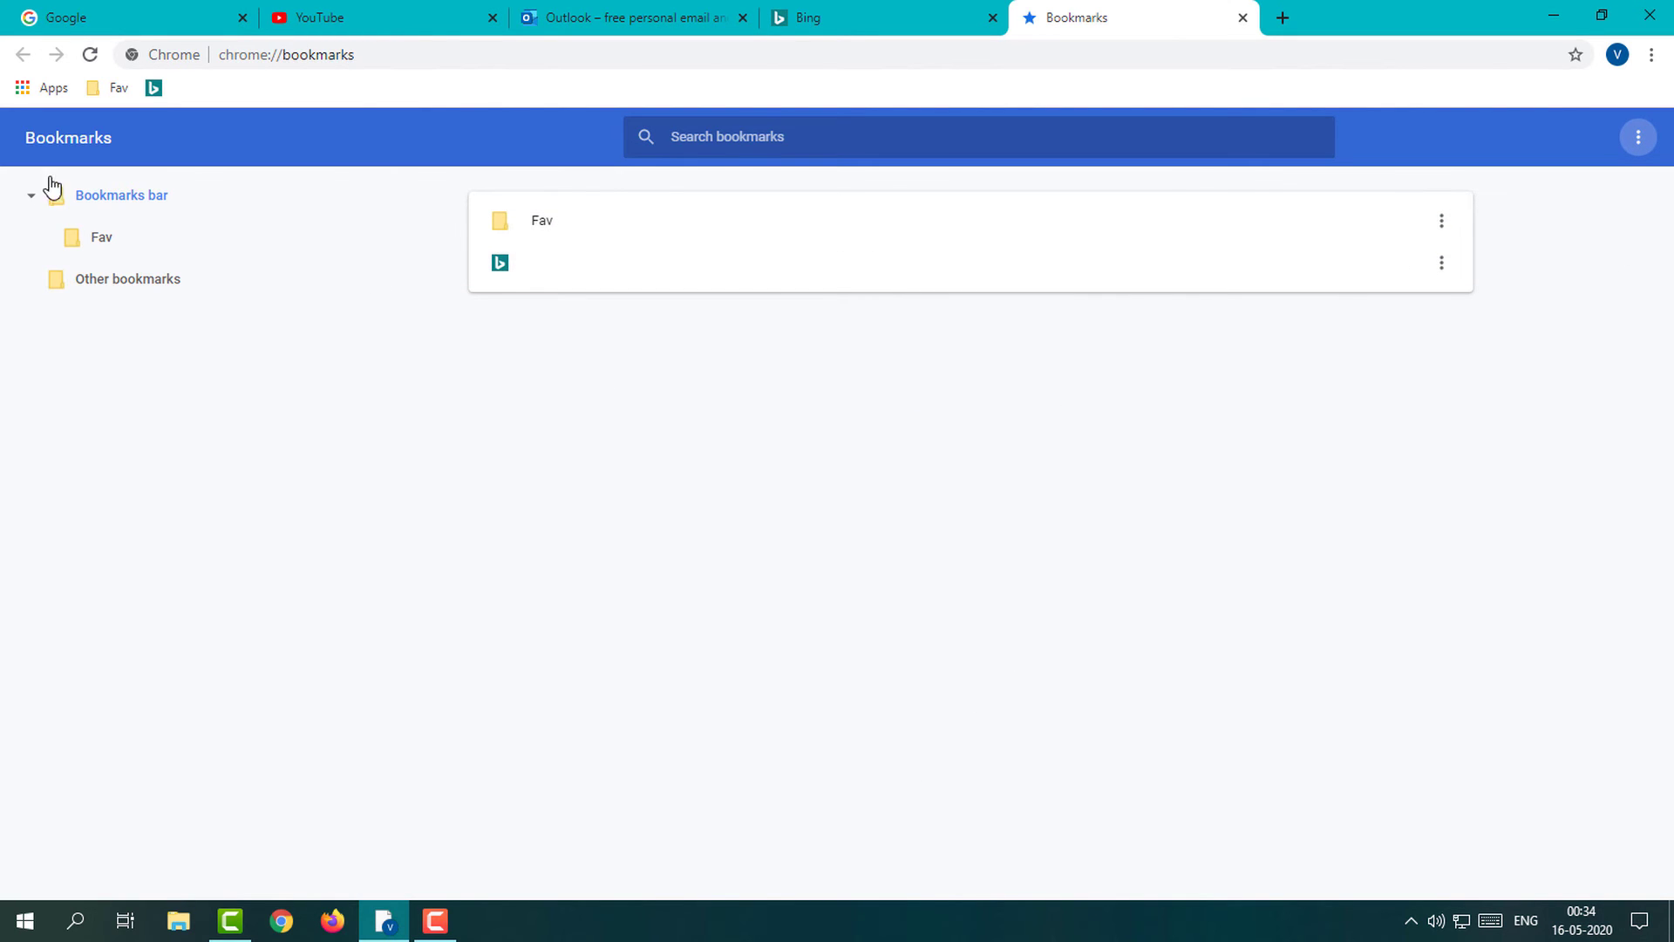
Delete the Fav folder and the Bing bookmark from the bookmarks bar, check Other bookmarks and close the bookmark manager
{"action": "right_click", "coordinate": [112, 92]}
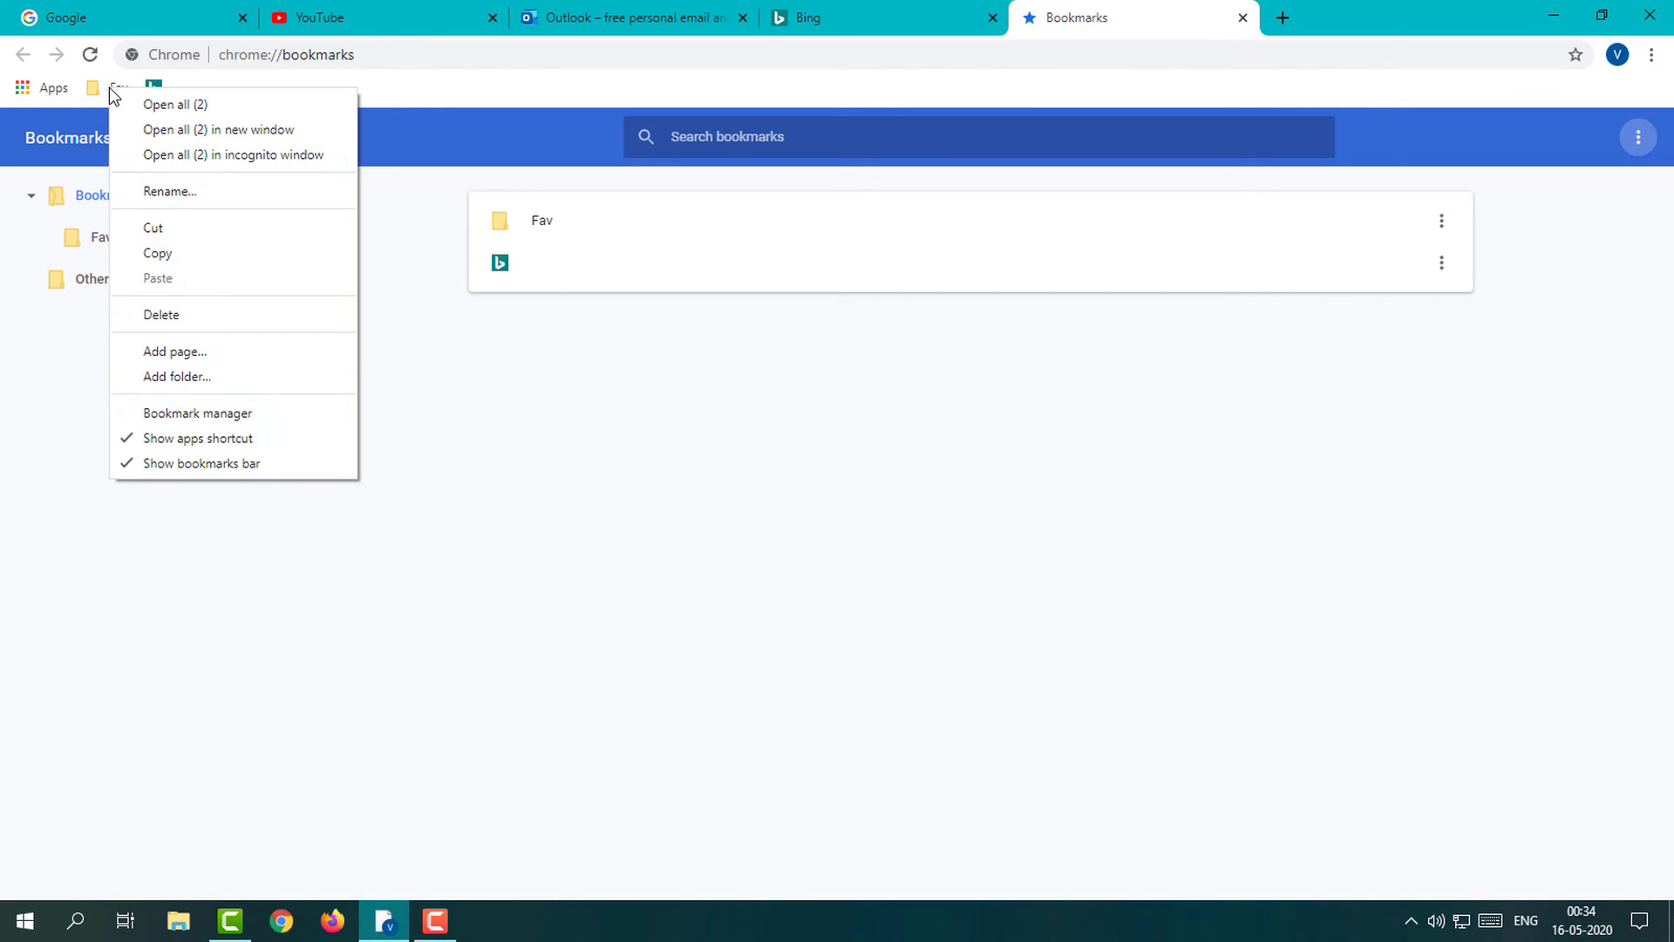
{"action": "left_click", "coordinate": [164, 317]}
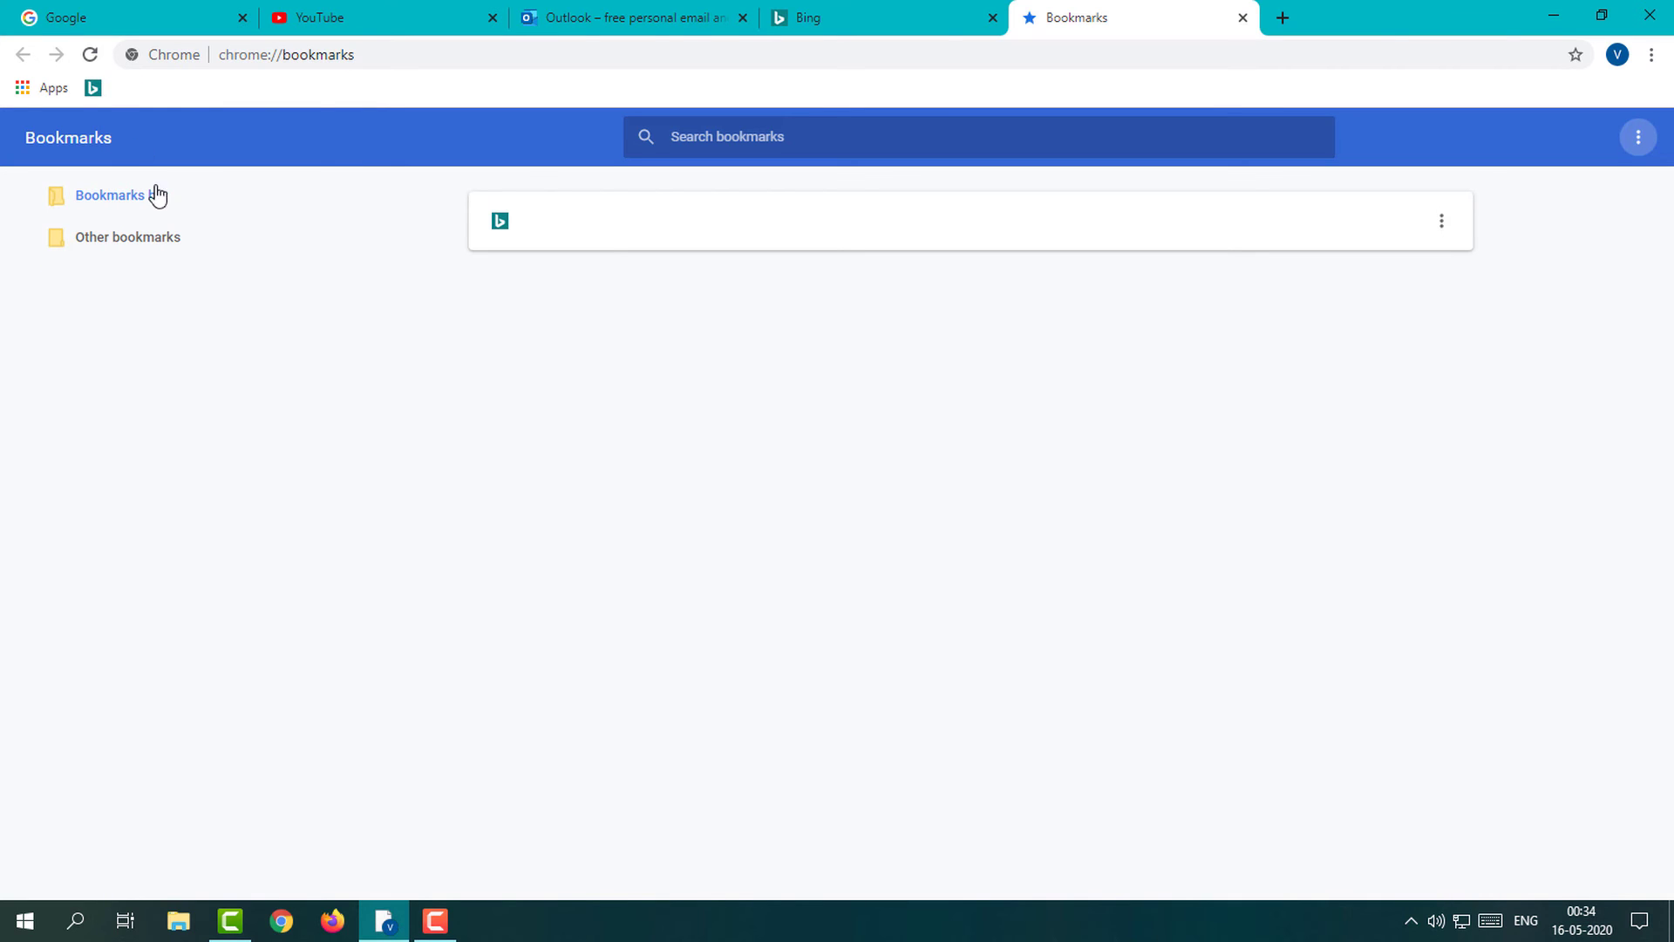
{"action": "right_click", "coordinate": [105, 92]}
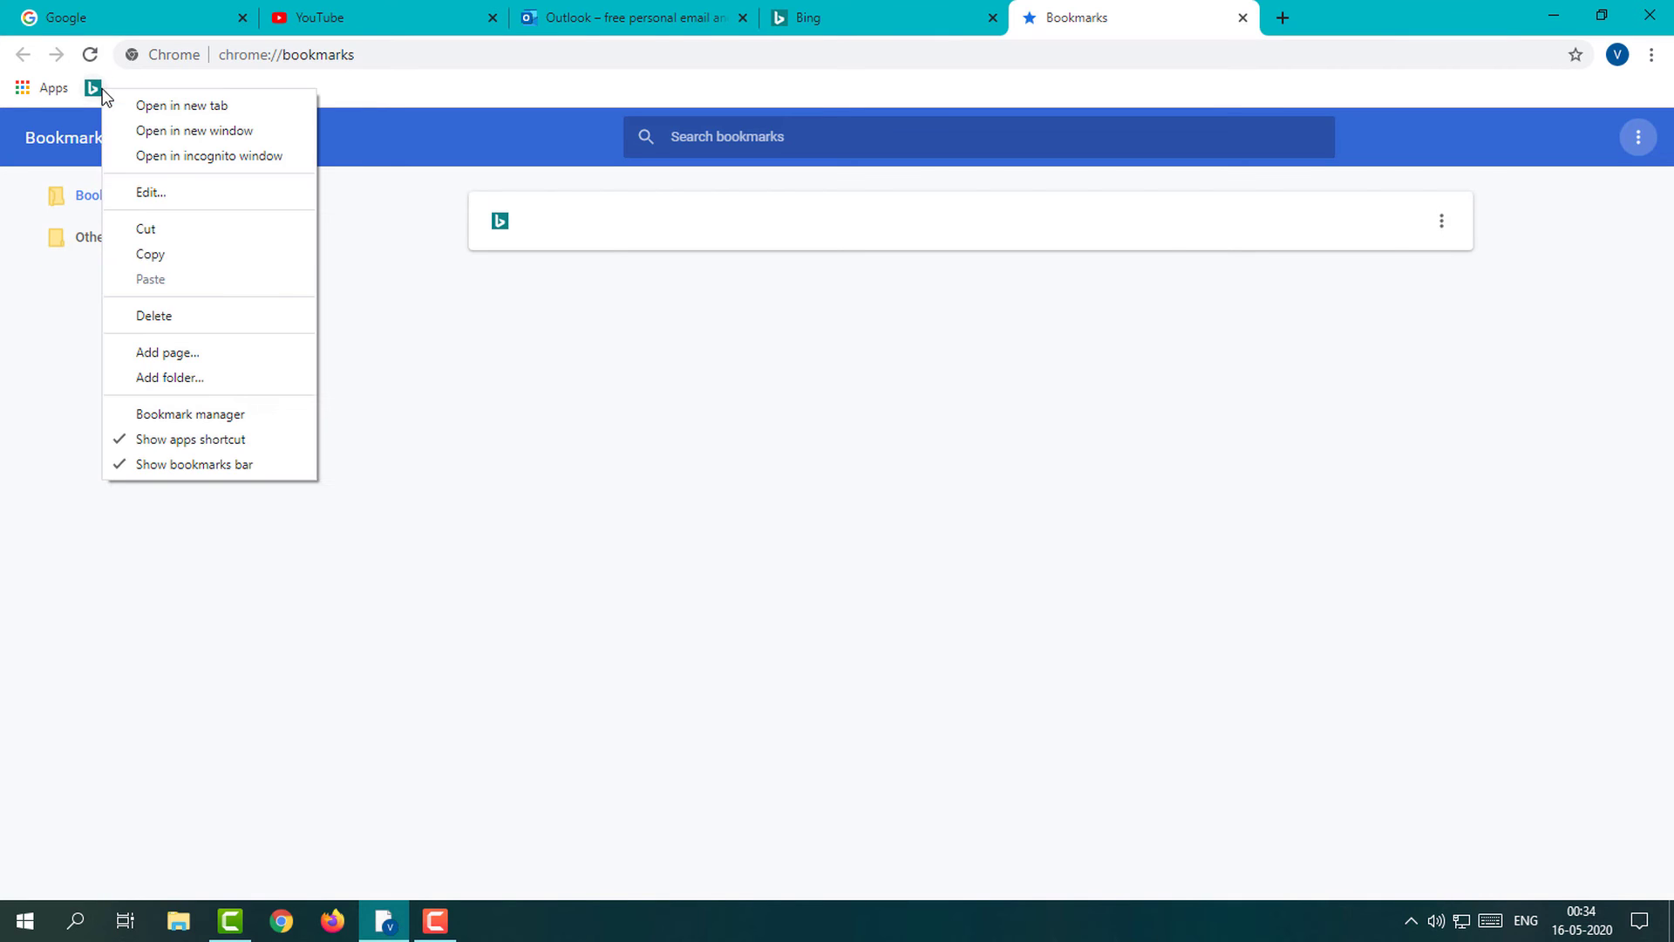
{"action": "left_click", "coordinate": [149, 316]}
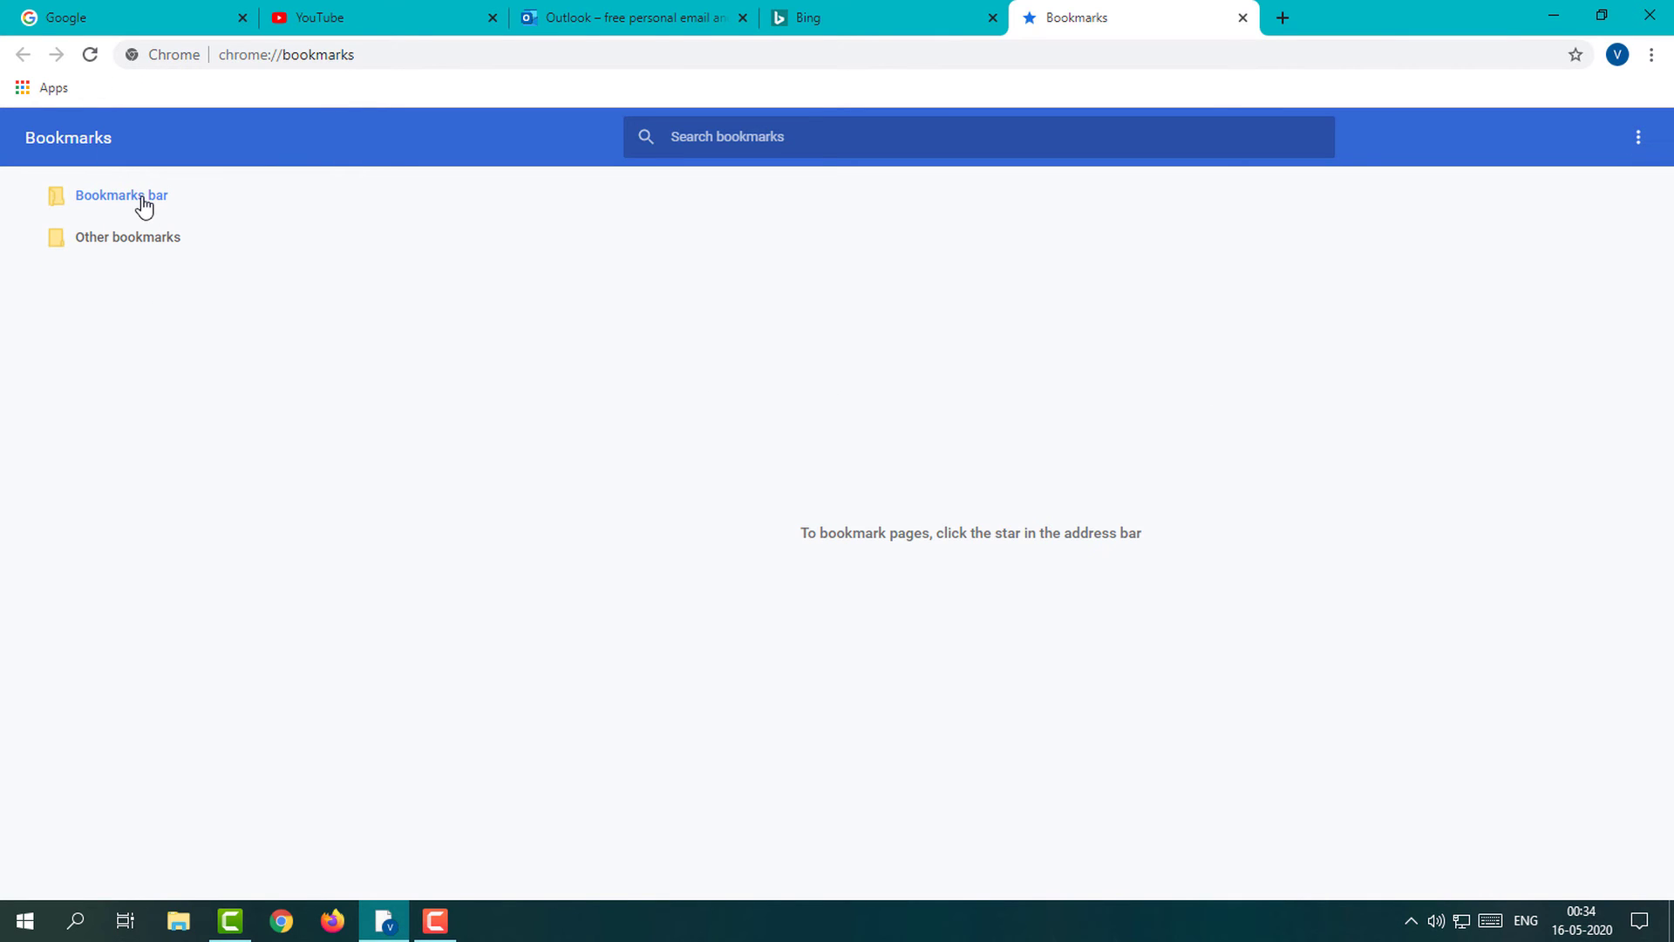
{"action": "left_click", "coordinate": [118, 243]}
{"action": "left_click", "coordinate": [1243, 18]}
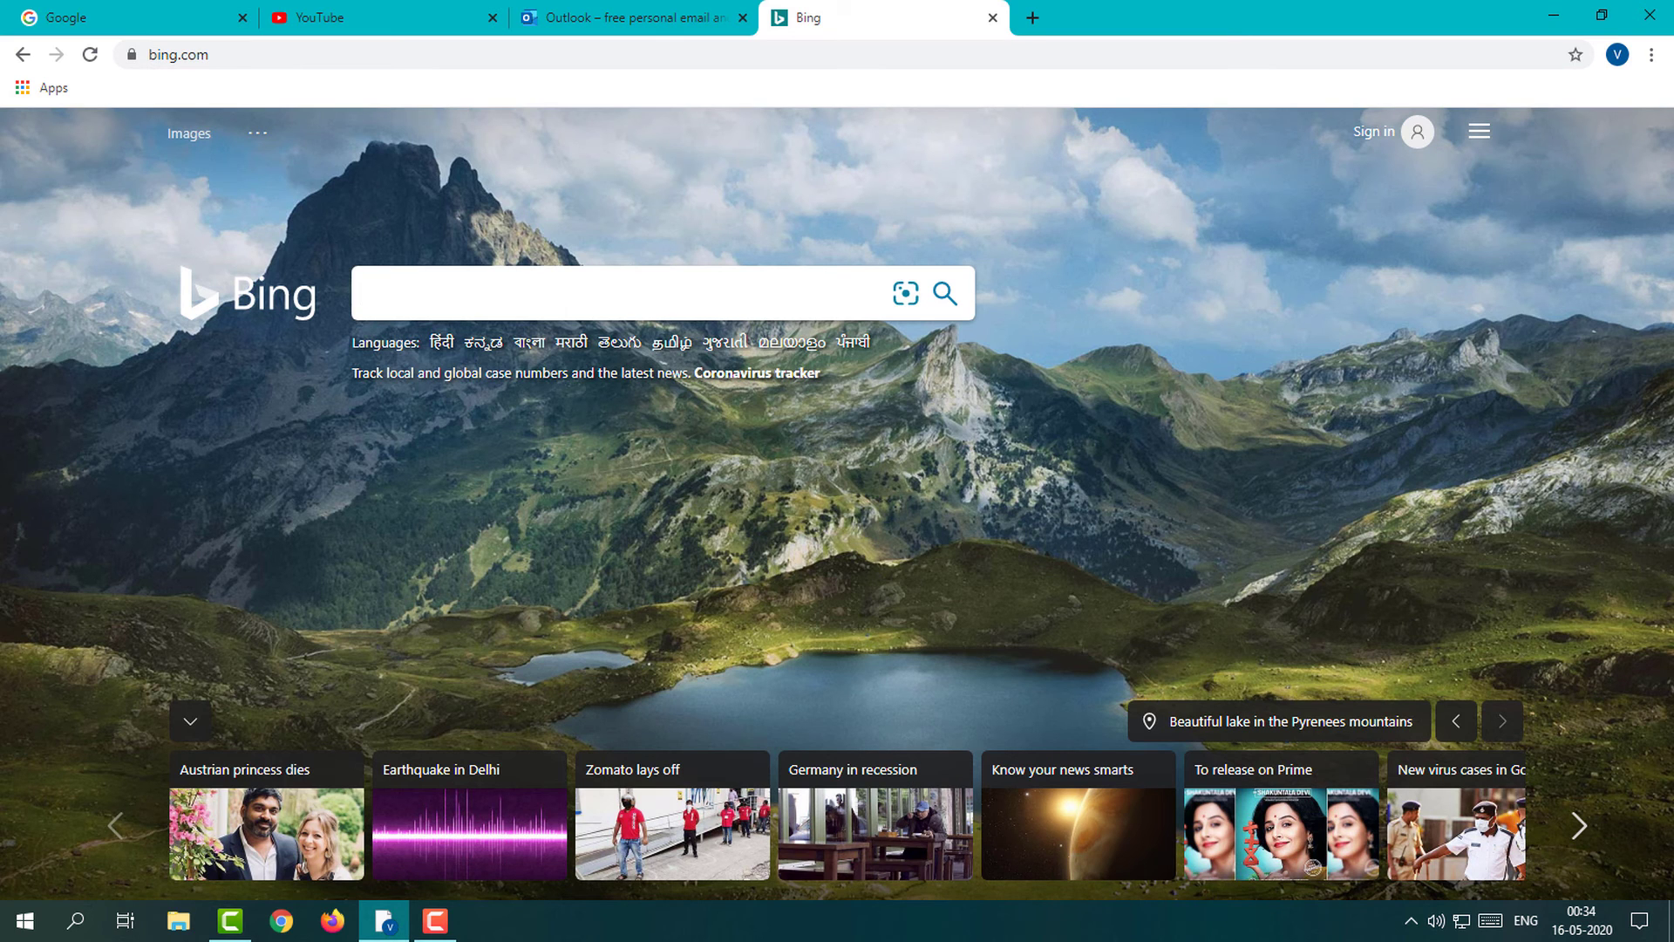
Open the import of bookmarks and settings and choose Bookmarks HTML File as the source
{"action": "left_click", "coordinate": [1654, 56]}
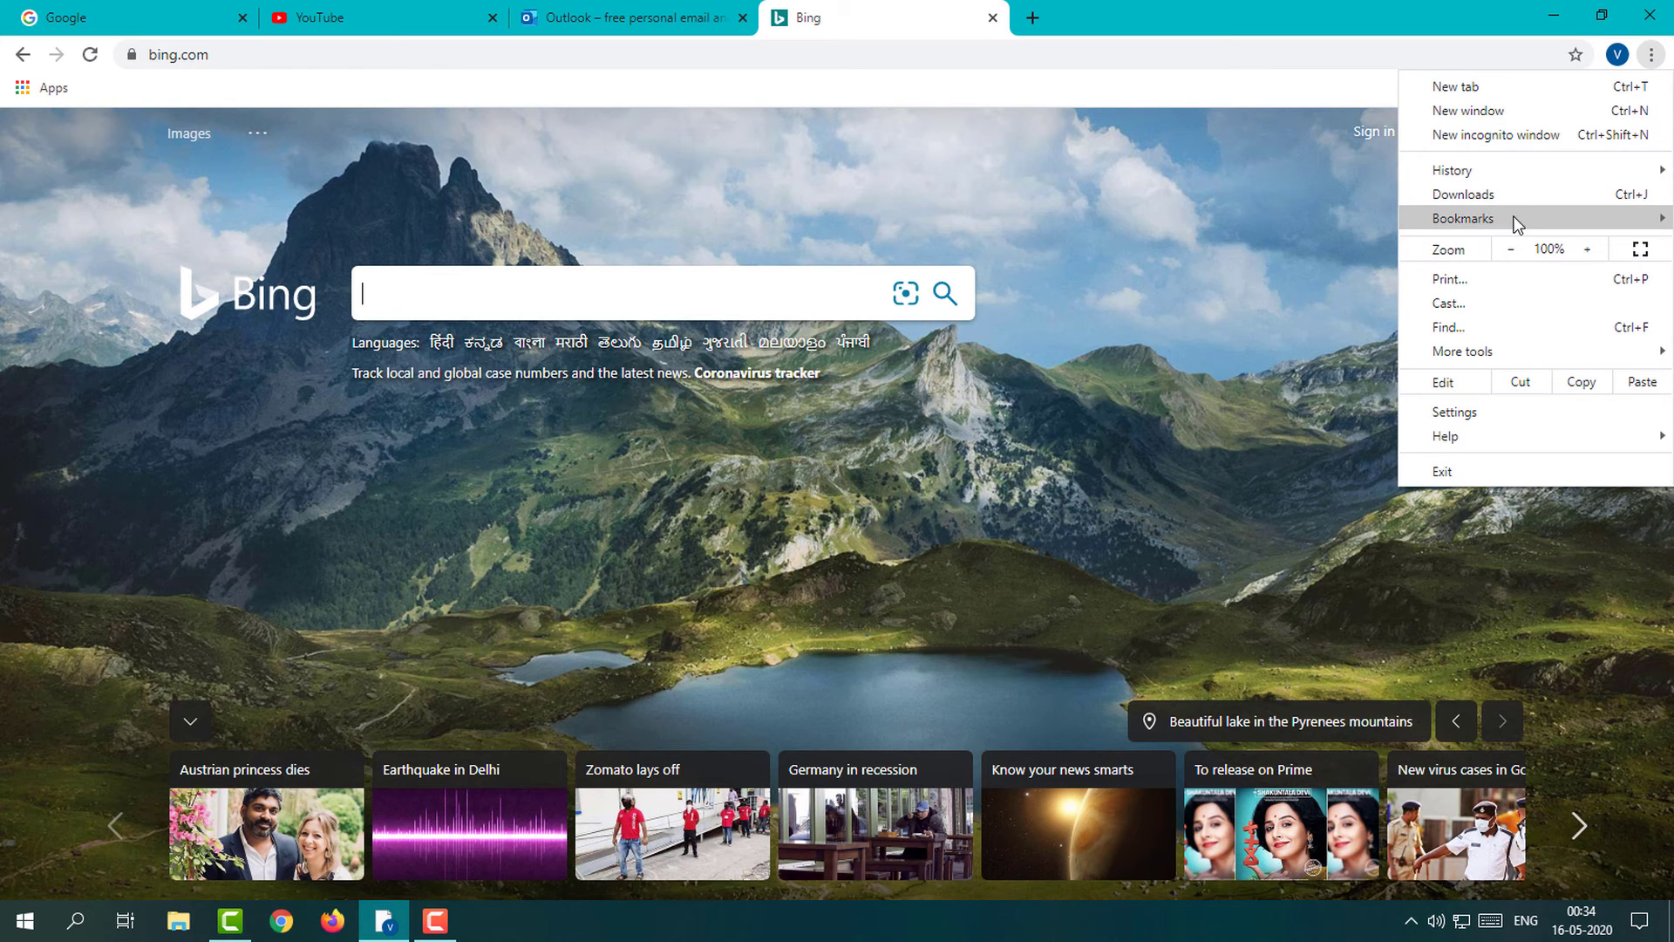
{"action": "mouse_move", "coordinate": [1486, 219]}
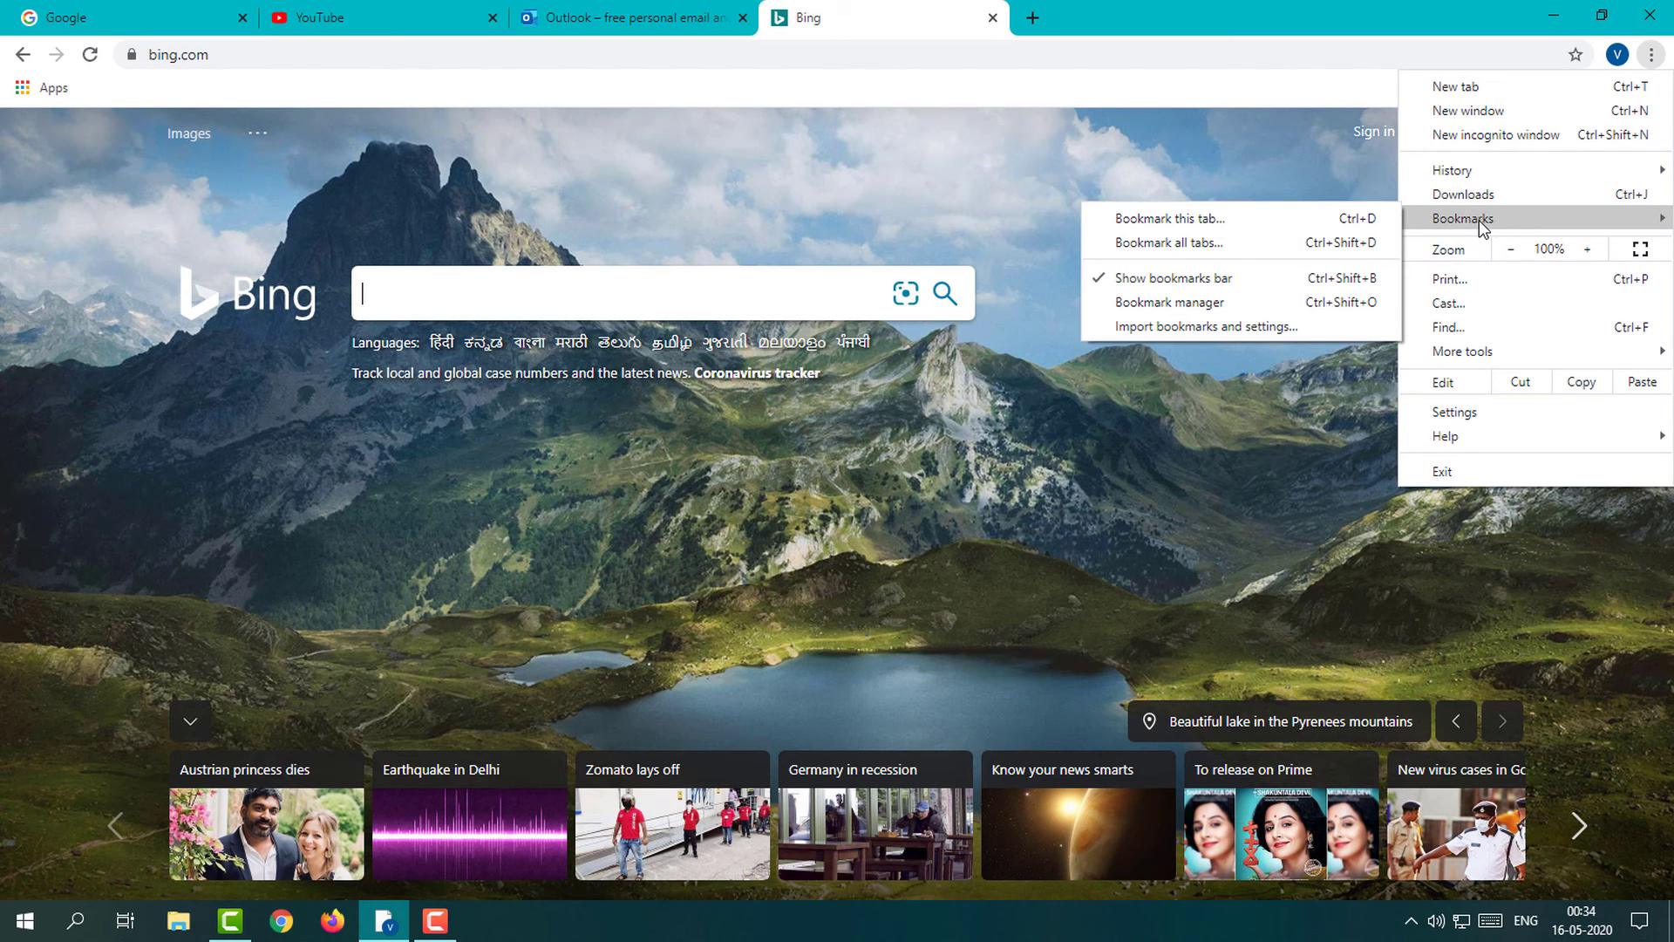
{"action": "left_click", "coordinate": [1183, 328]}
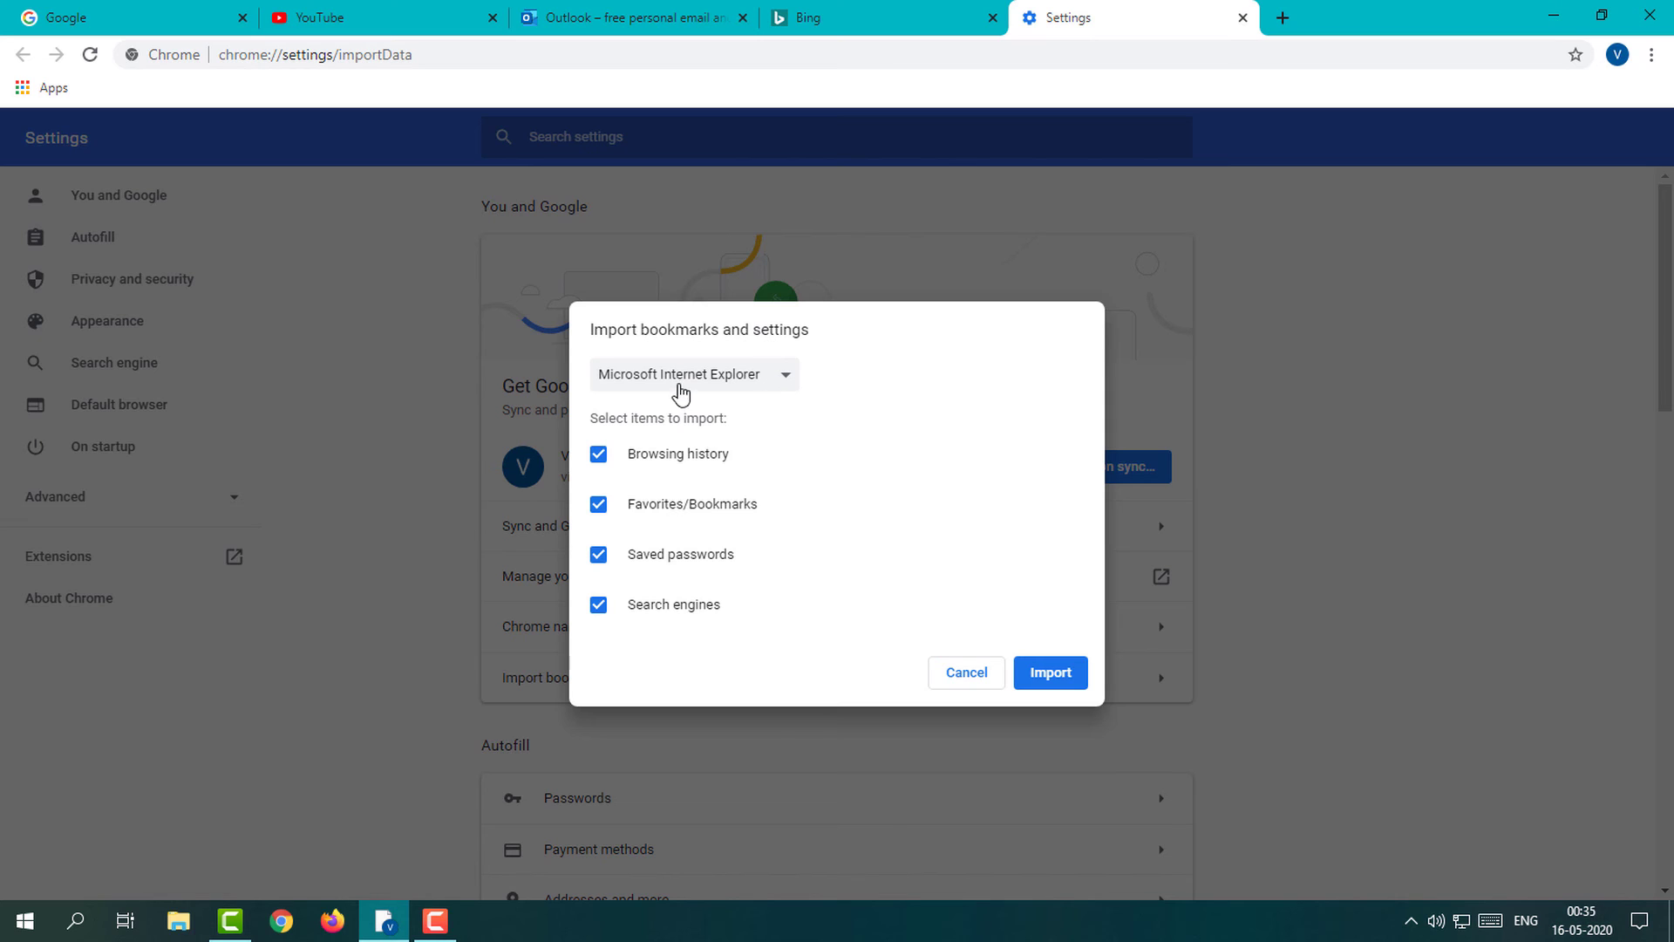
{"action": "left_click", "coordinate": [754, 381]}
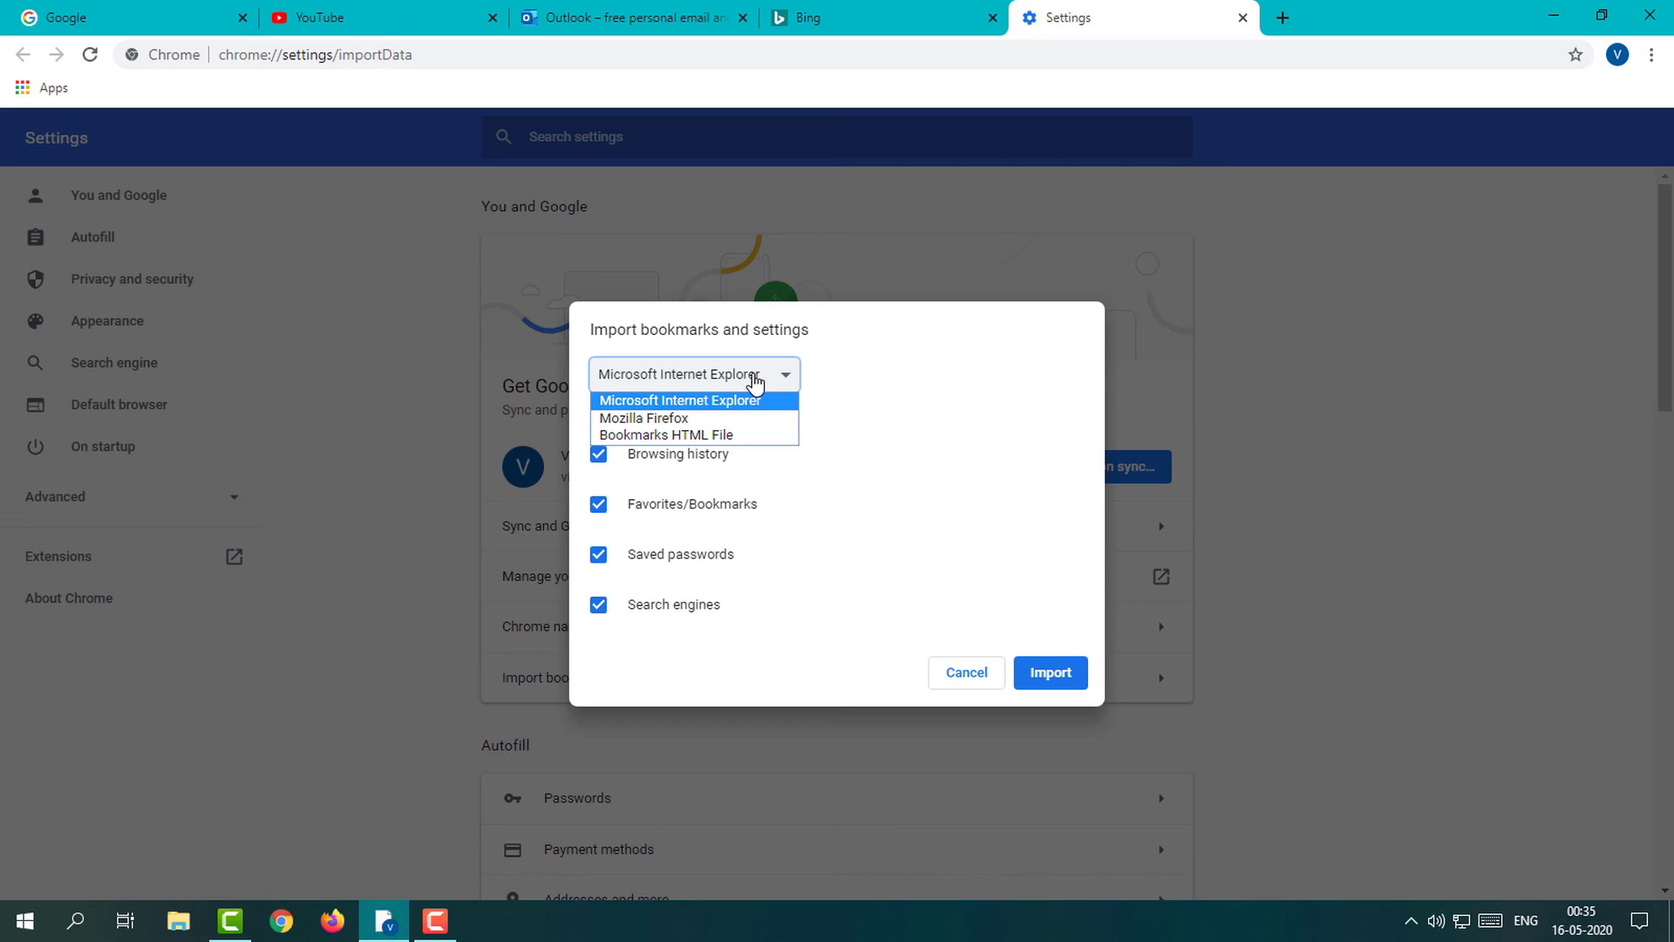
{"action": "left_click", "coordinate": [680, 436]}
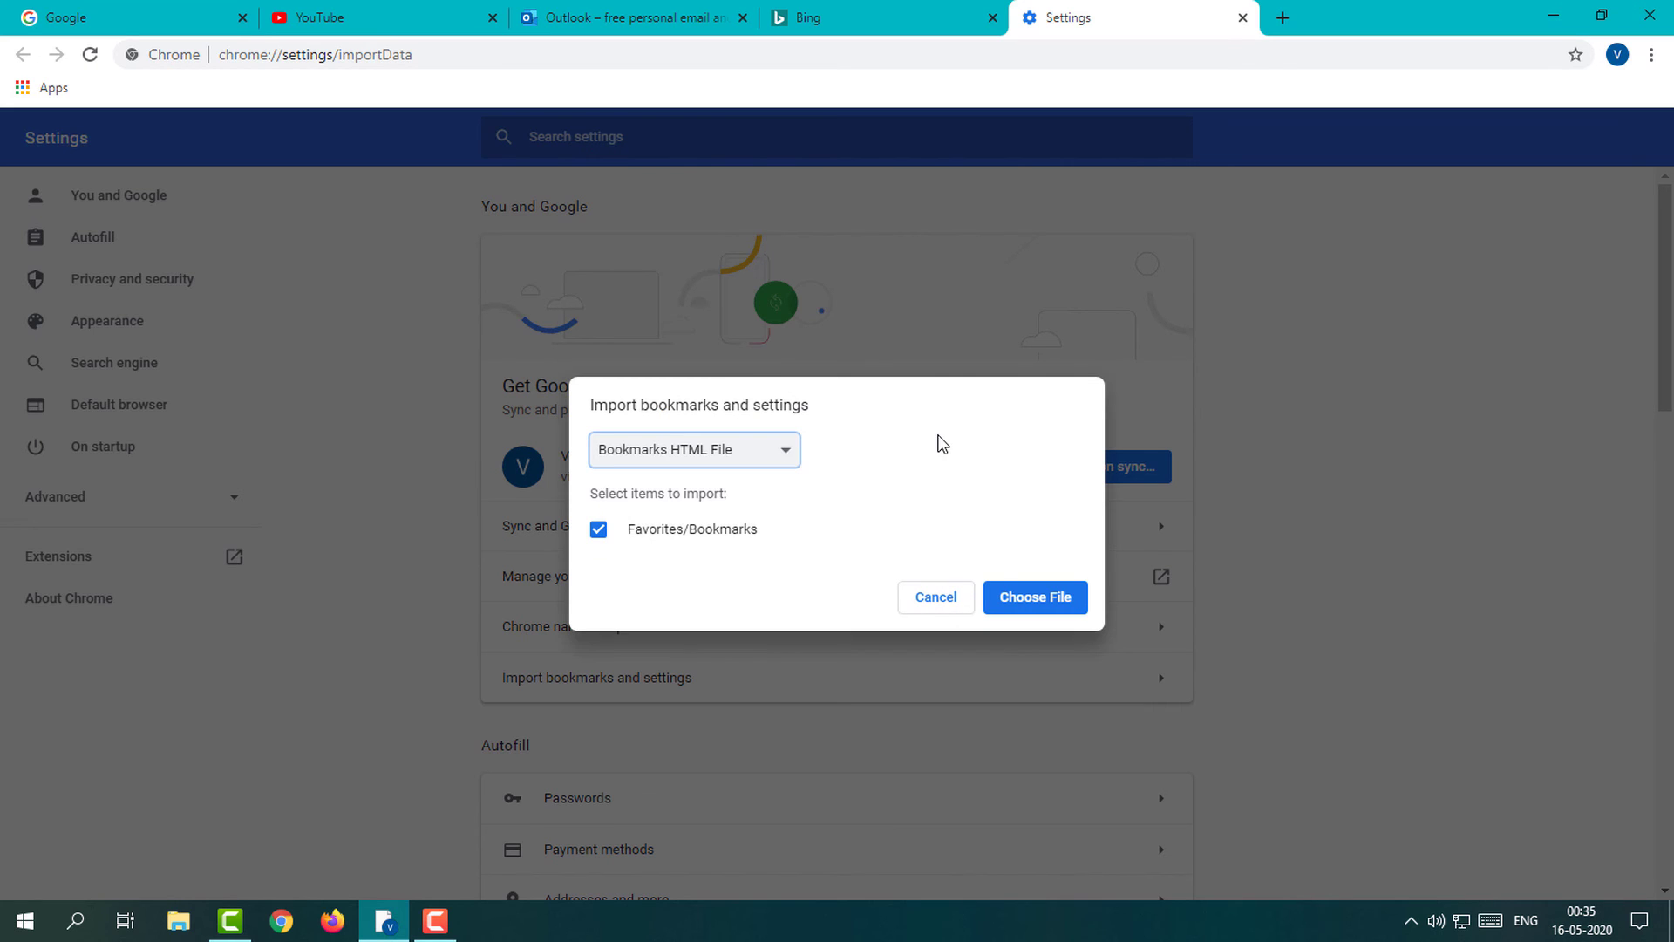
Import the bookmarks from Backup-Bookmark.html on the Desktop and finish the import
{"action": "left_click", "coordinate": [1046, 600]}
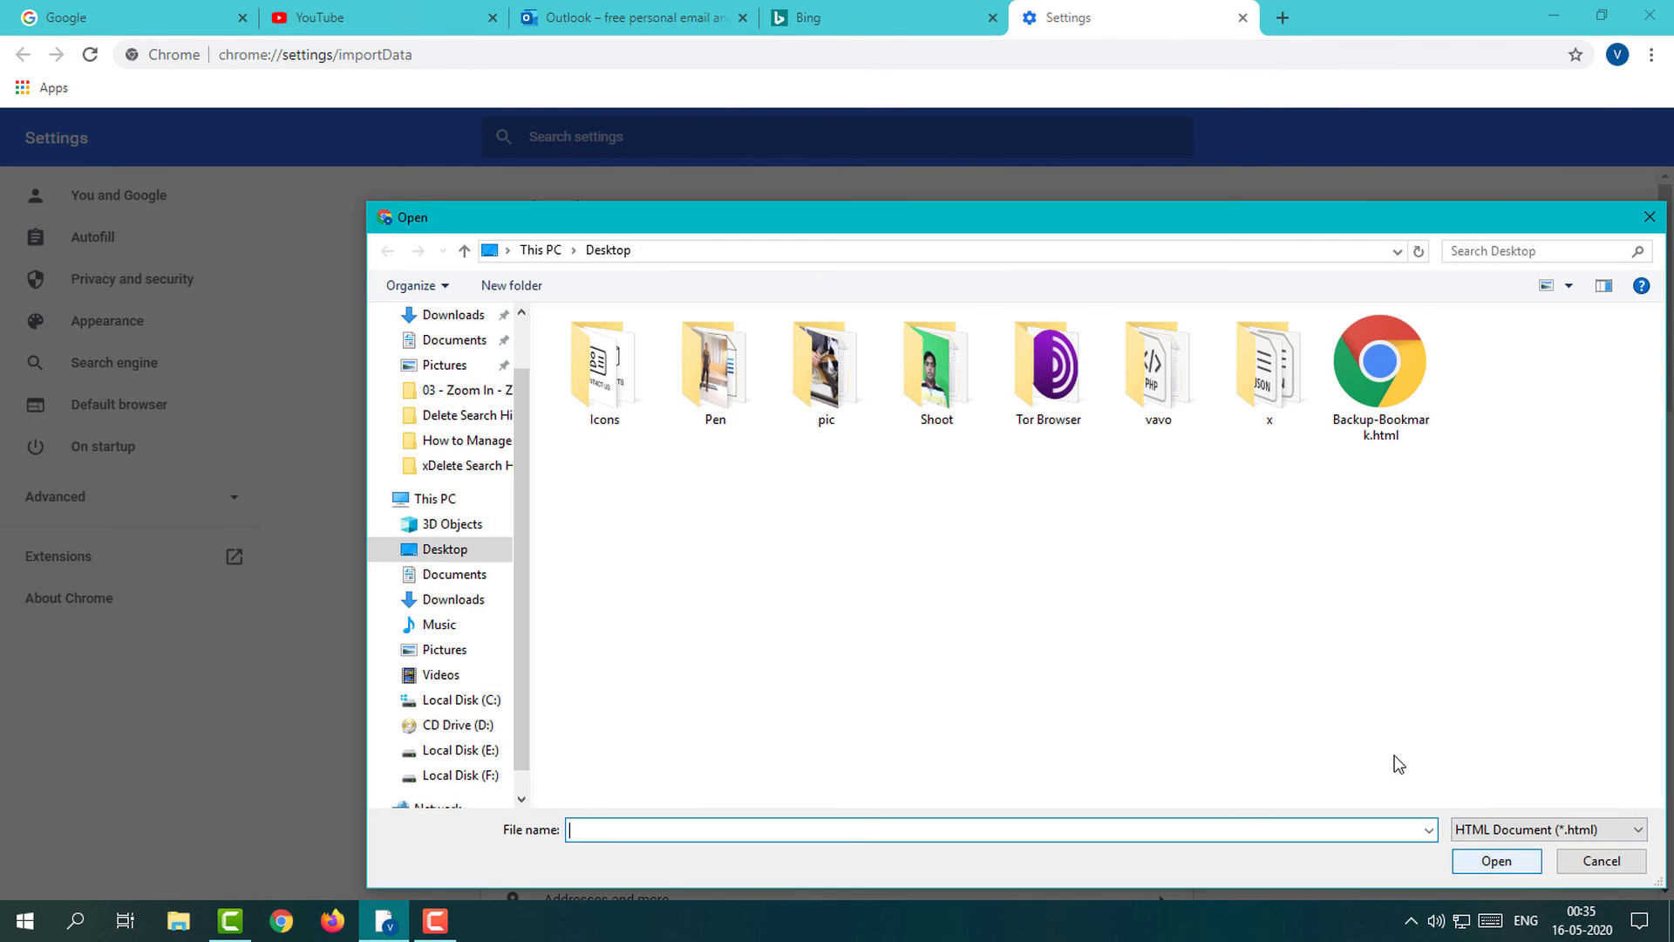
{"action": "left_click", "coordinate": [1395, 375]}
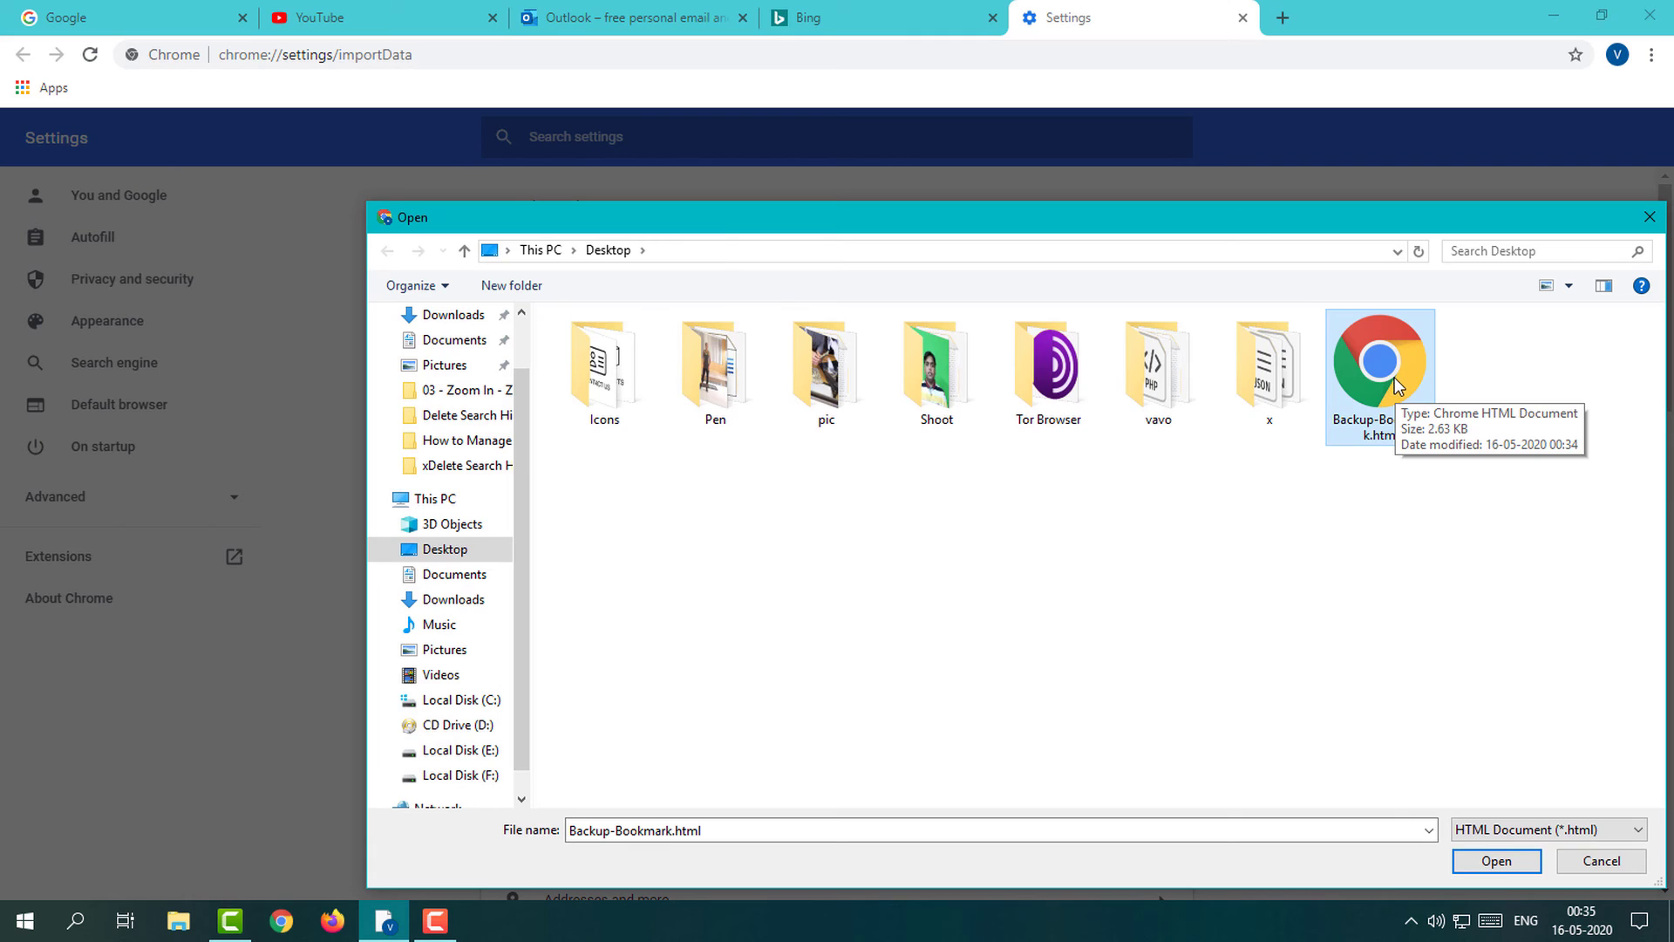
{"action": "left_click", "coordinate": [1497, 861]}
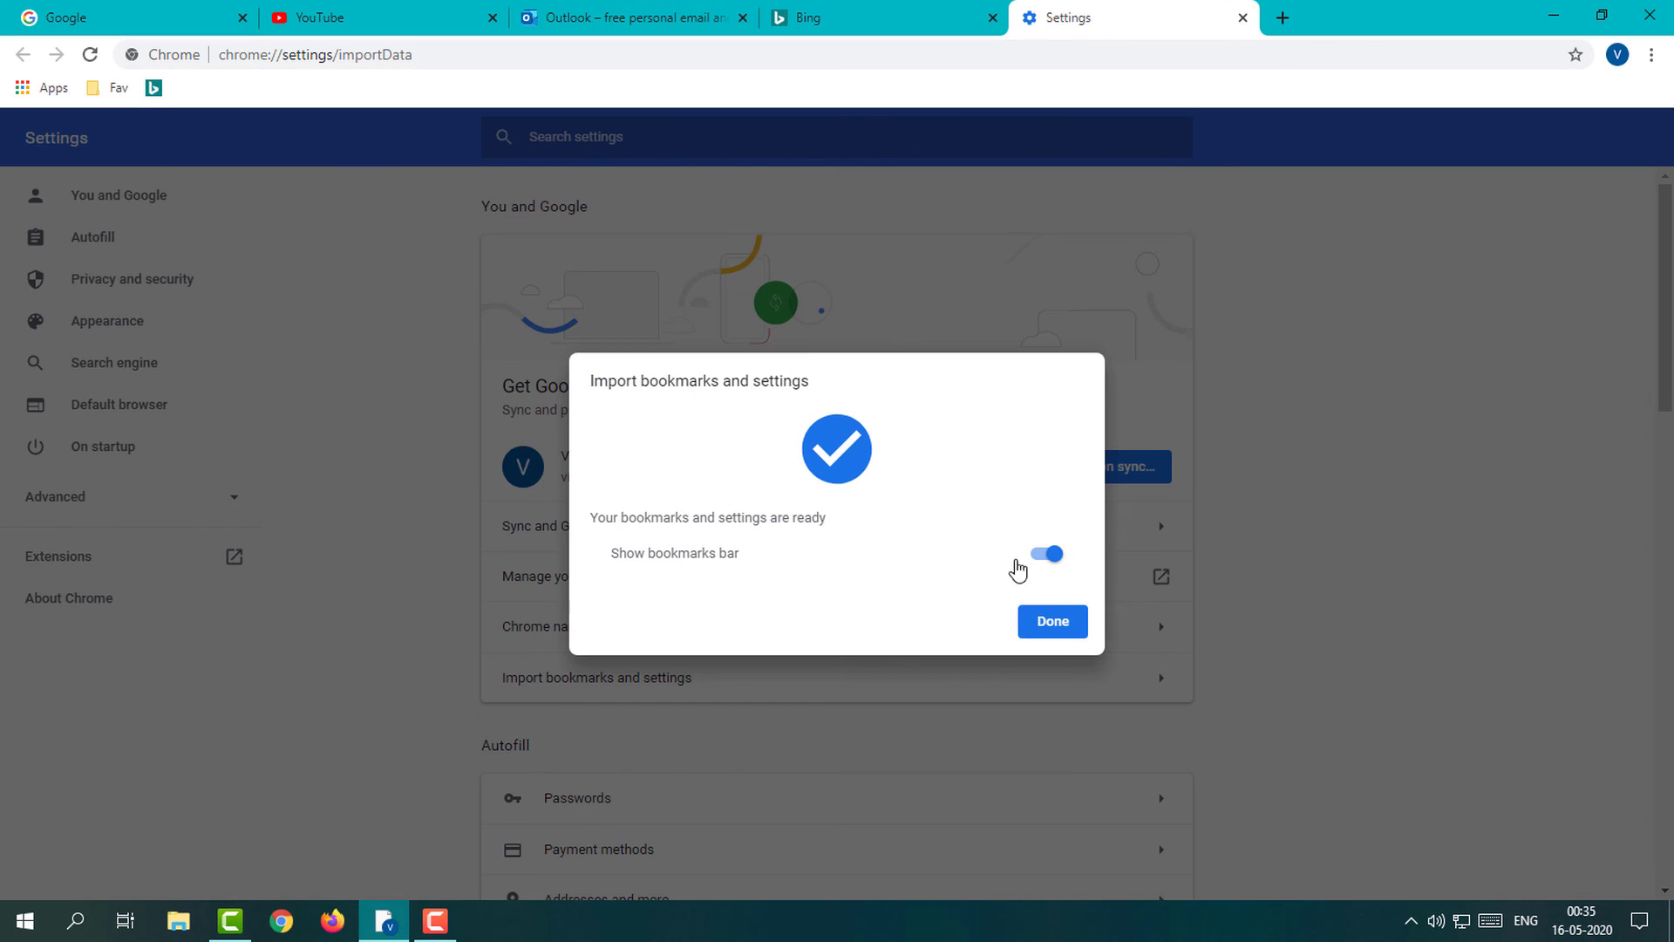
{"action": "left_click", "coordinate": [1050, 622]}
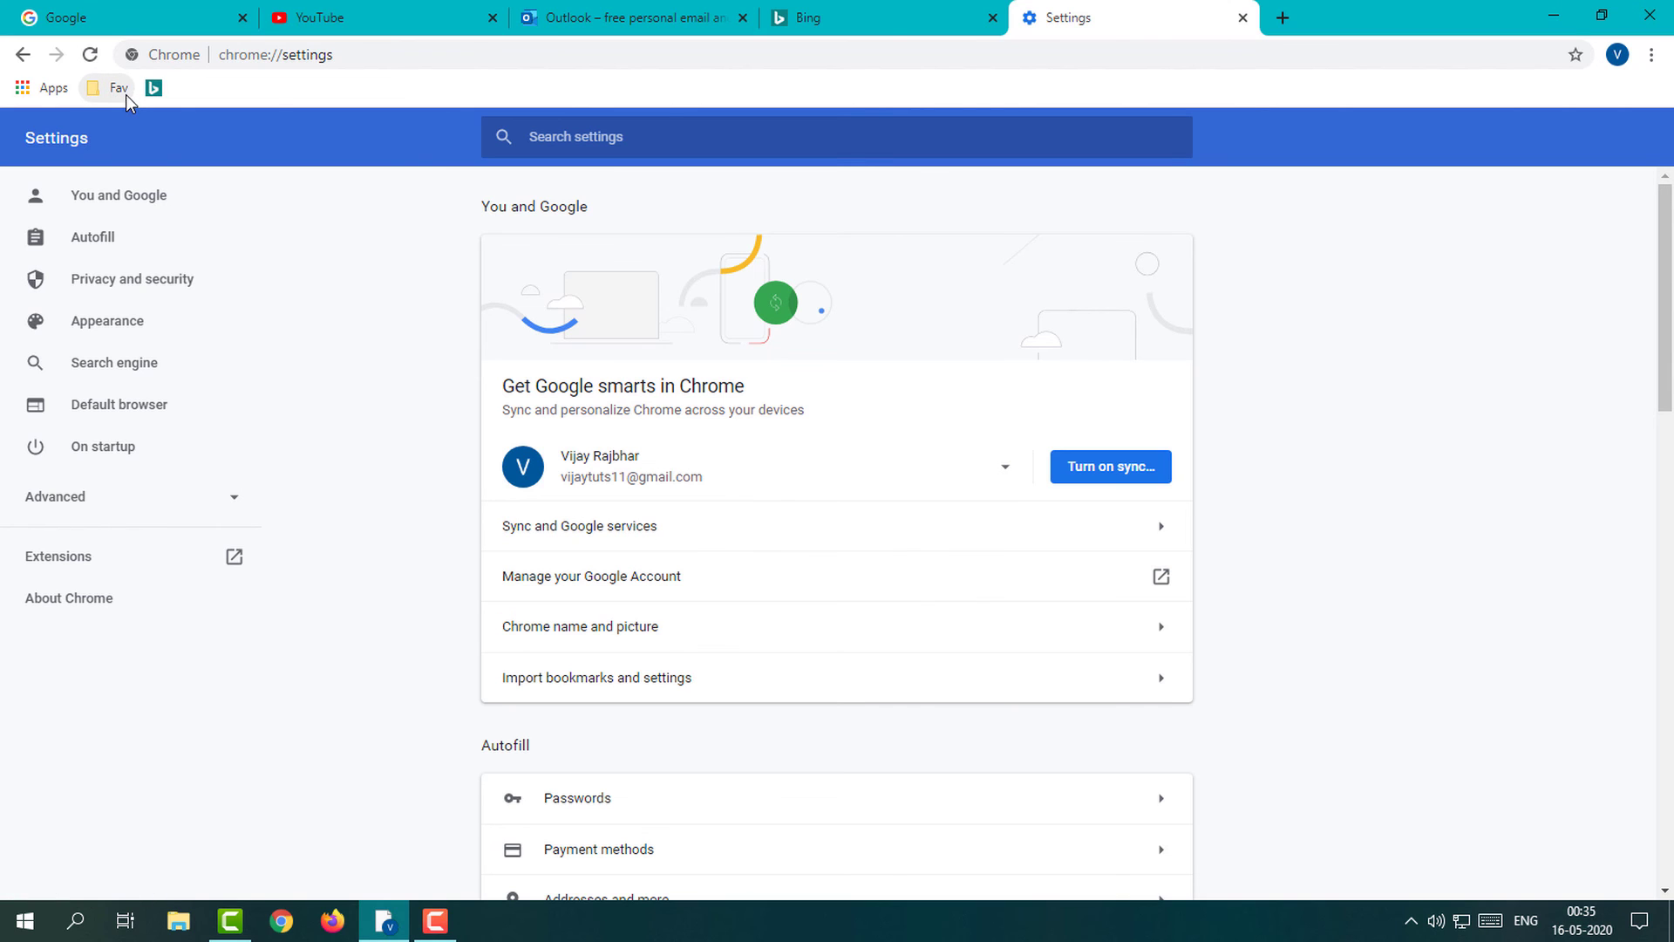
Leave the settings page and switch to the open Outlook page
{"action": "left_click", "coordinate": [24, 59]}
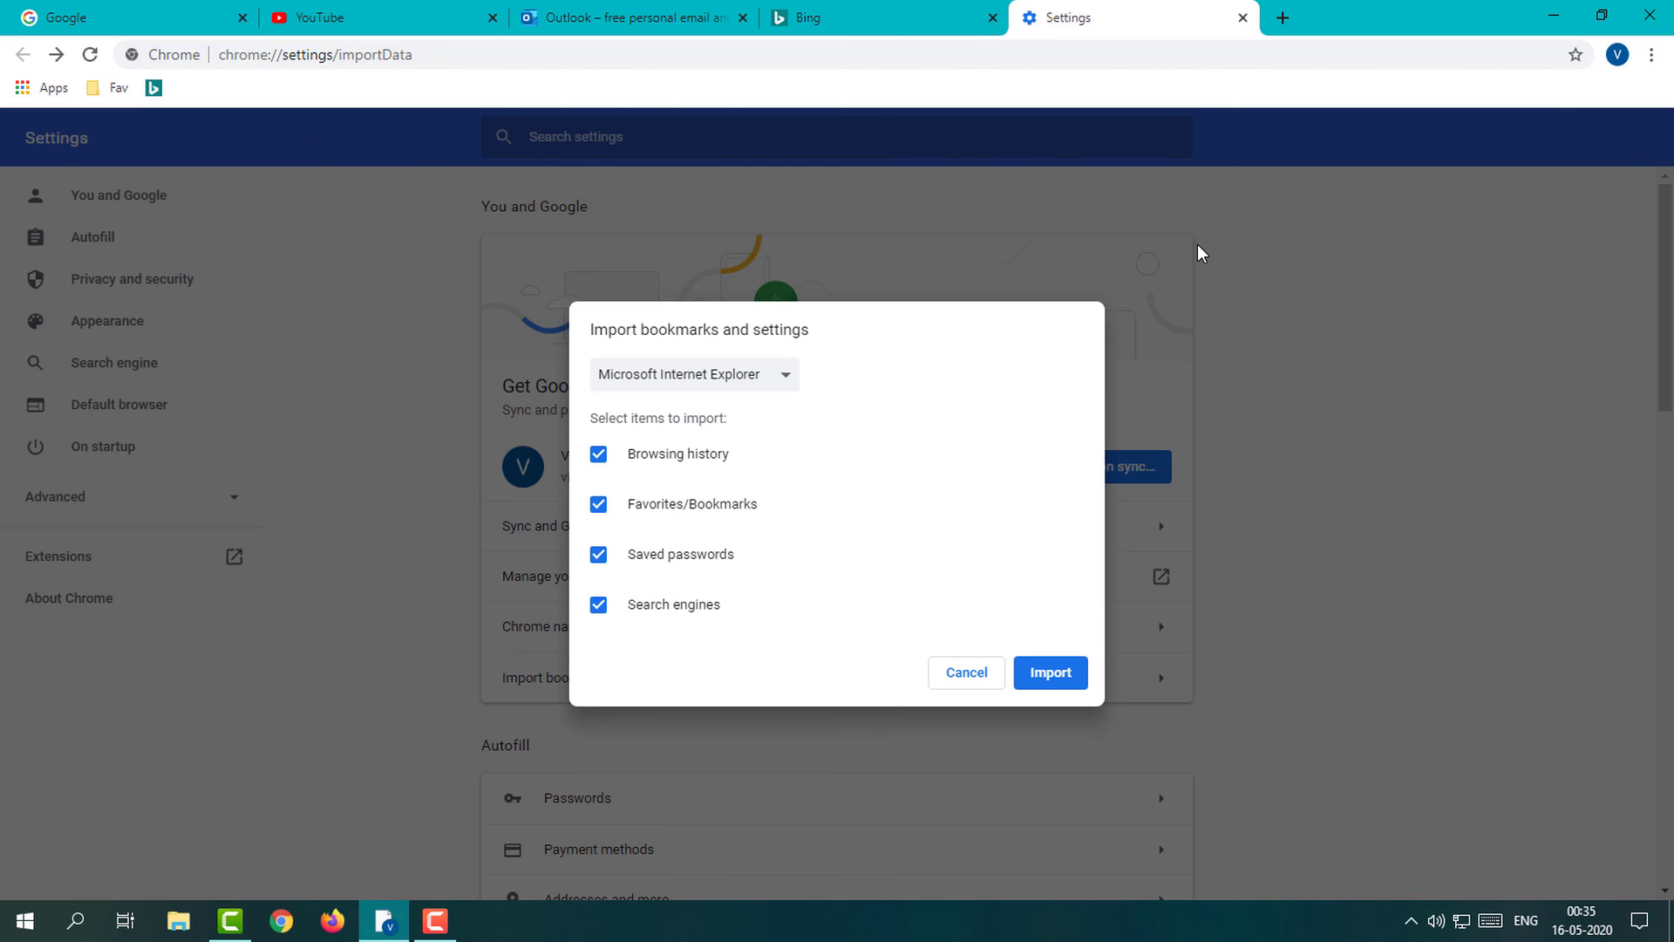
{"action": "left_click", "coordinate": [632, 15]}
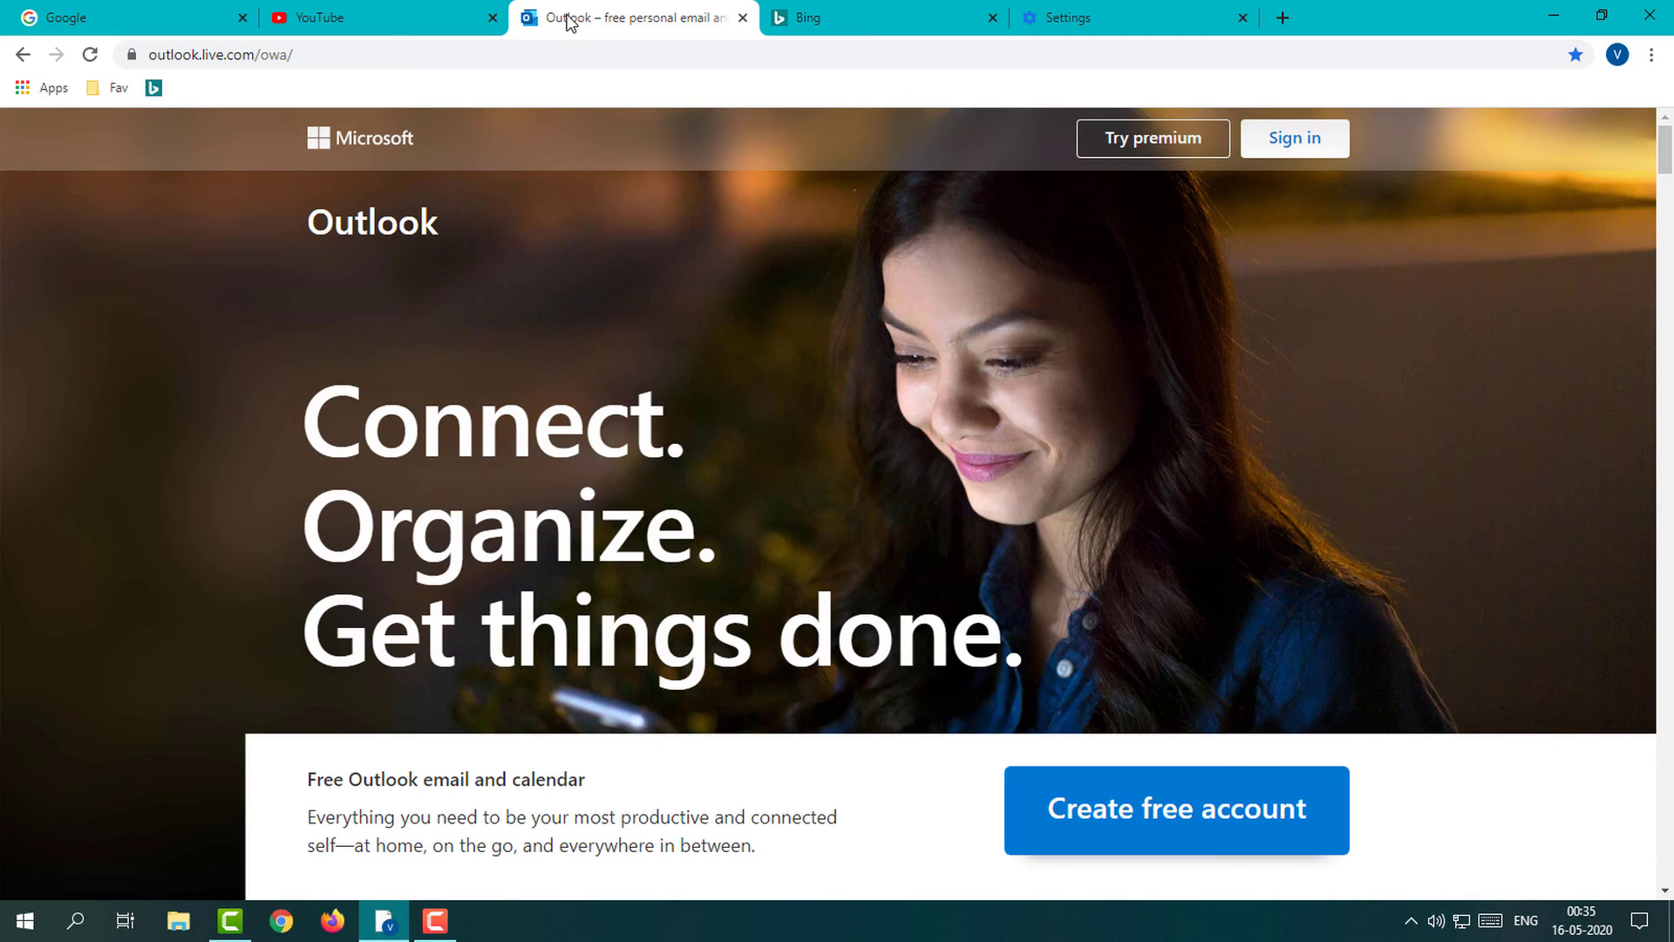